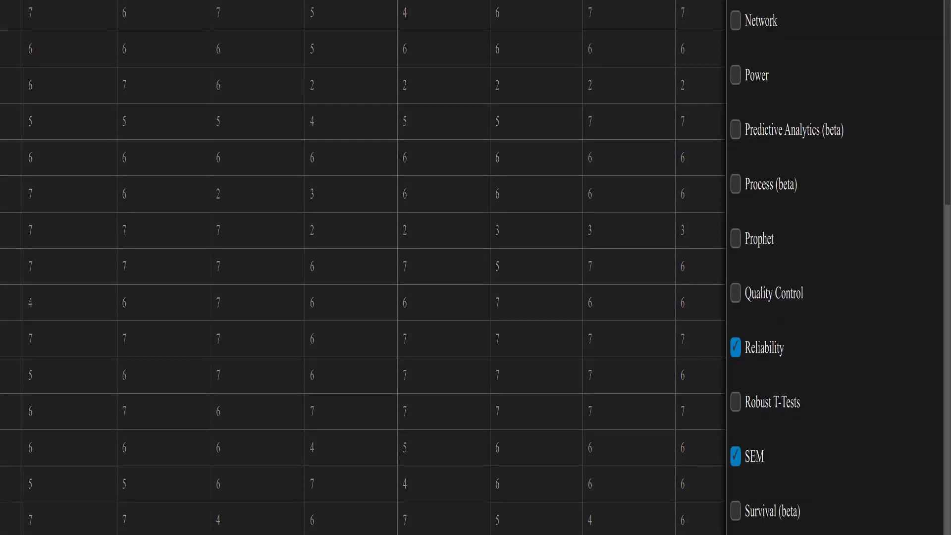
# Add a Principal Component Analysis for the survey data from the Factor menu
pyautogui.scroll(10, 753, 489)
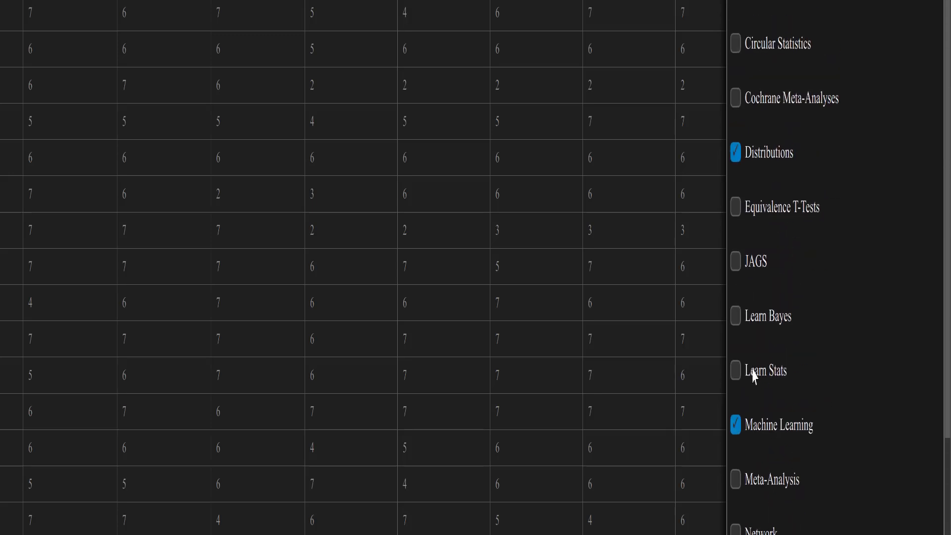
pyautogui.scroll(1, 754, 377)
pyautogui.scroll(-8, 753, 355)
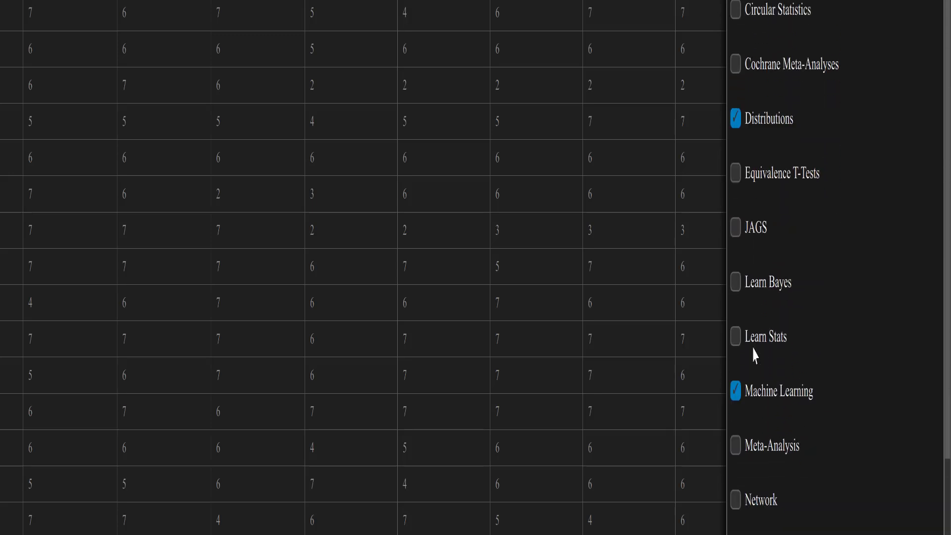
pyautogui.scroll(-2, 754, 369)
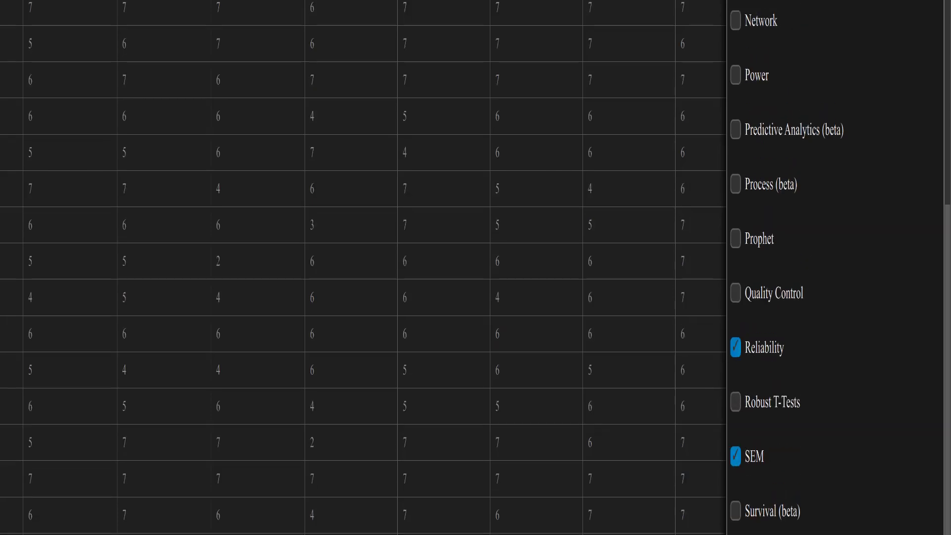
pyautogui.scroll(10, 751, 482)
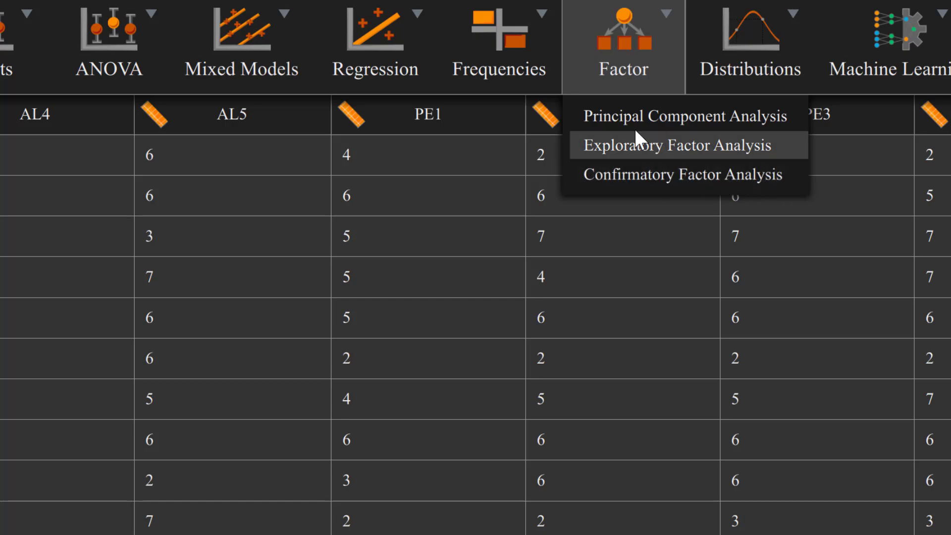
pyautogui.click(654, 116)
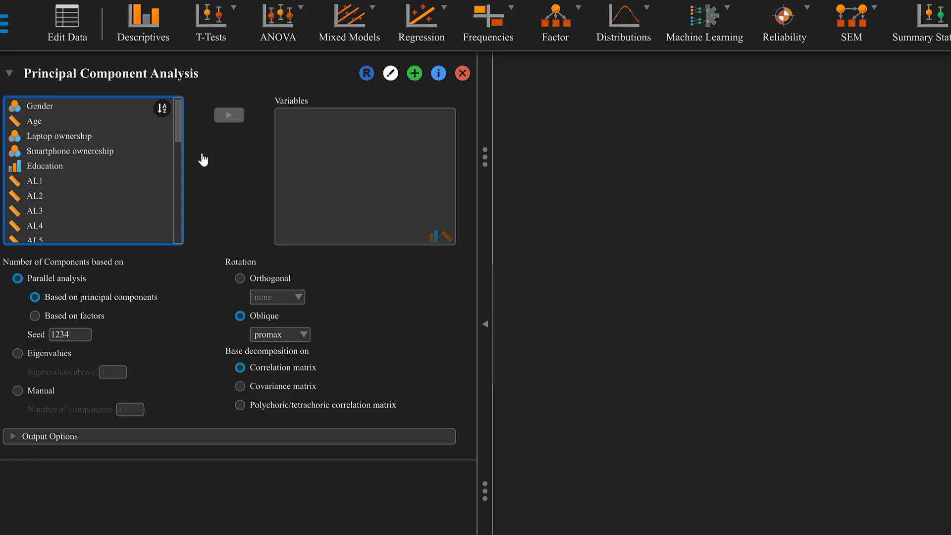
pyautogui.click(43, 182)
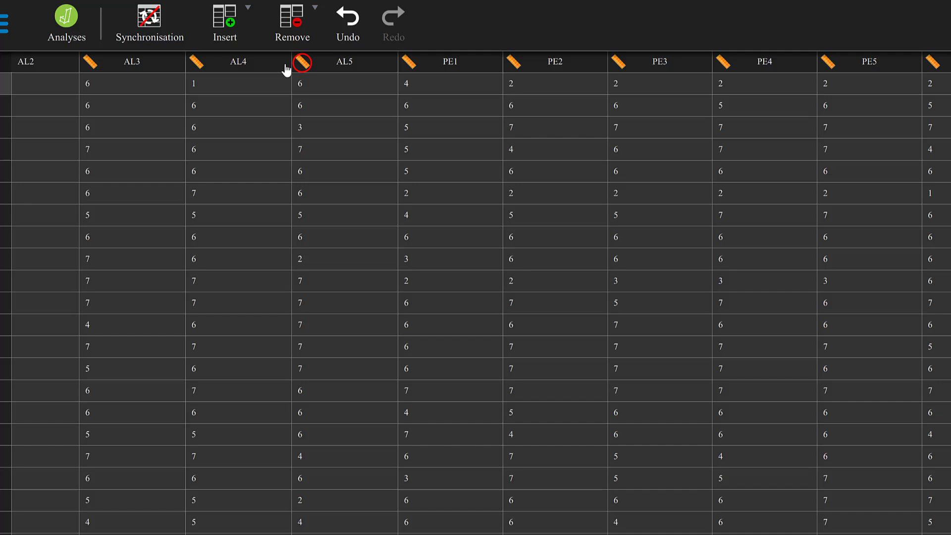
pyautogui.click(301, 62)
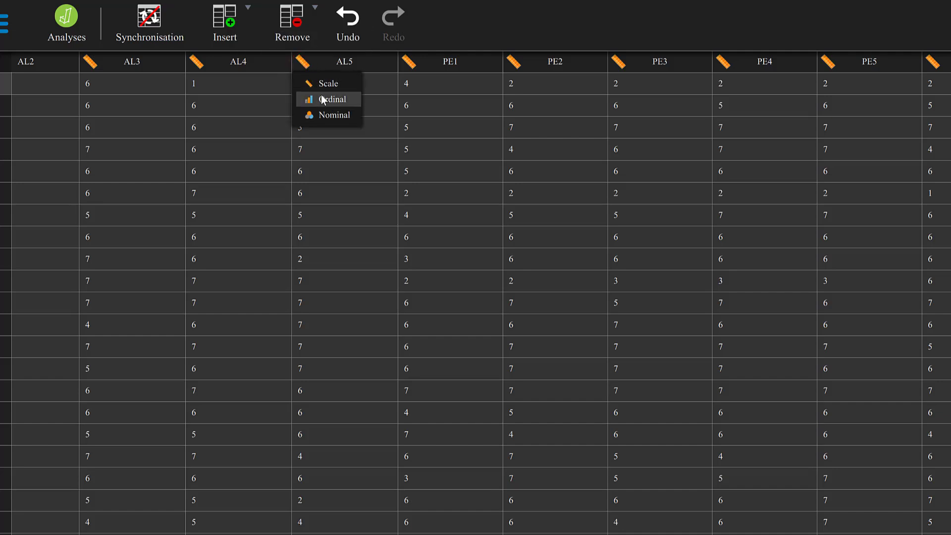
pyautogui.click(322, 82)
pyautogui.click(407, 60)
pyautogui.click(416, 81)
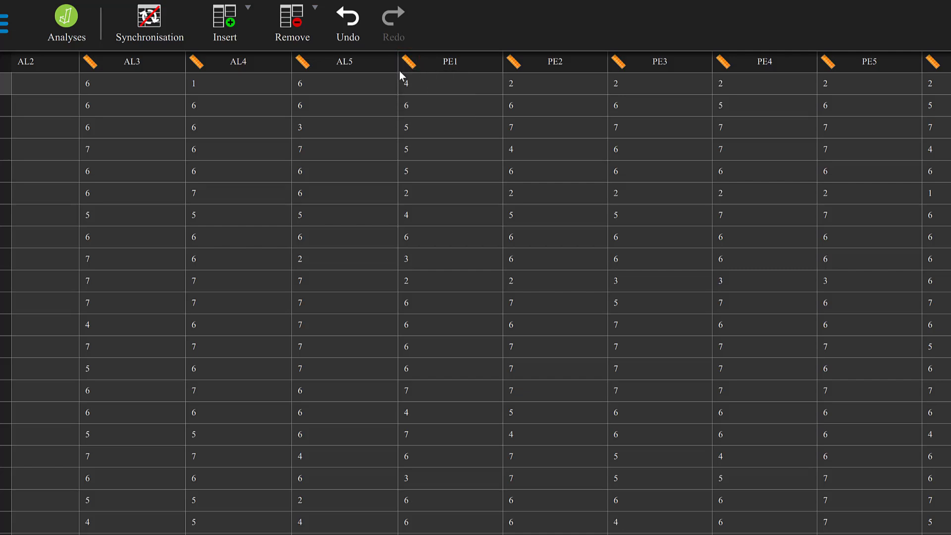
# Add another Principal Component Analysis from the Factor menu
pyautogui.click(66, 23)
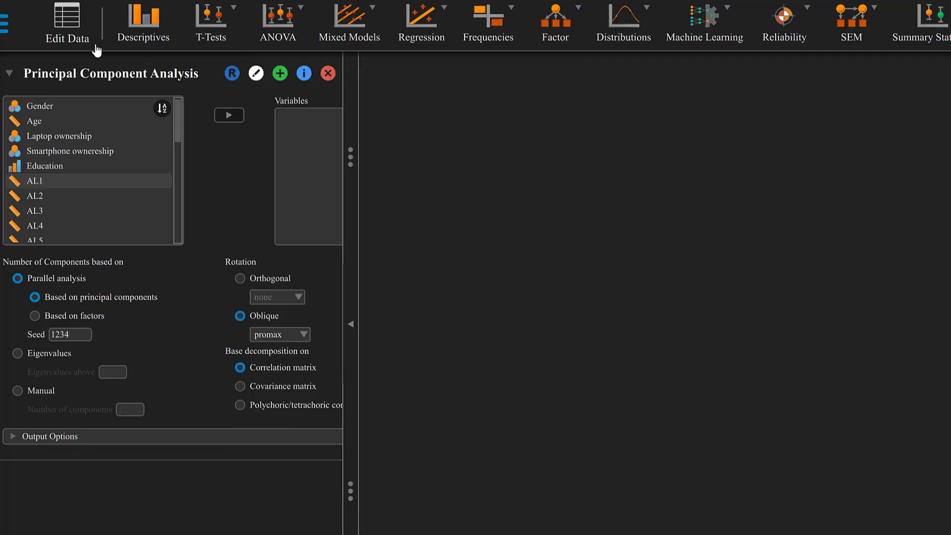
pyautogui.click(559, 44)
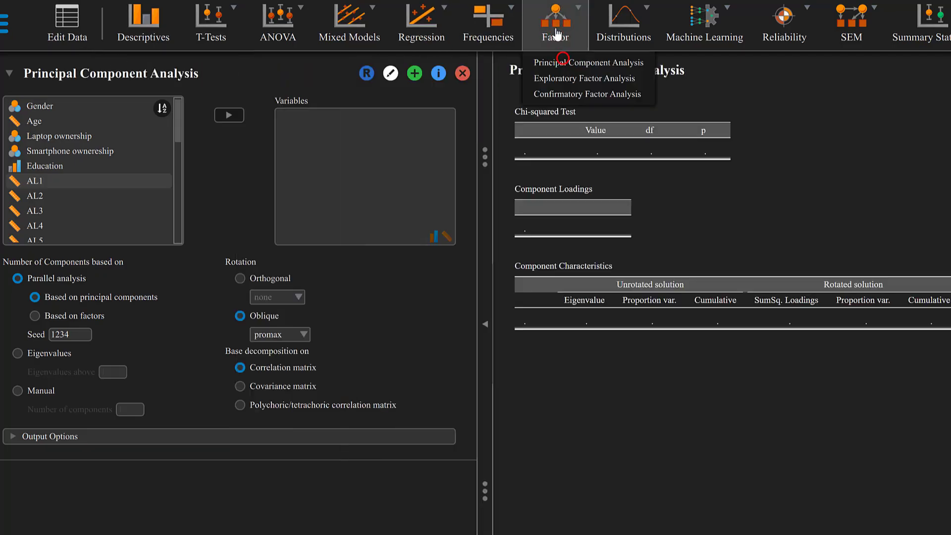
pyautogui.click(564, 63)
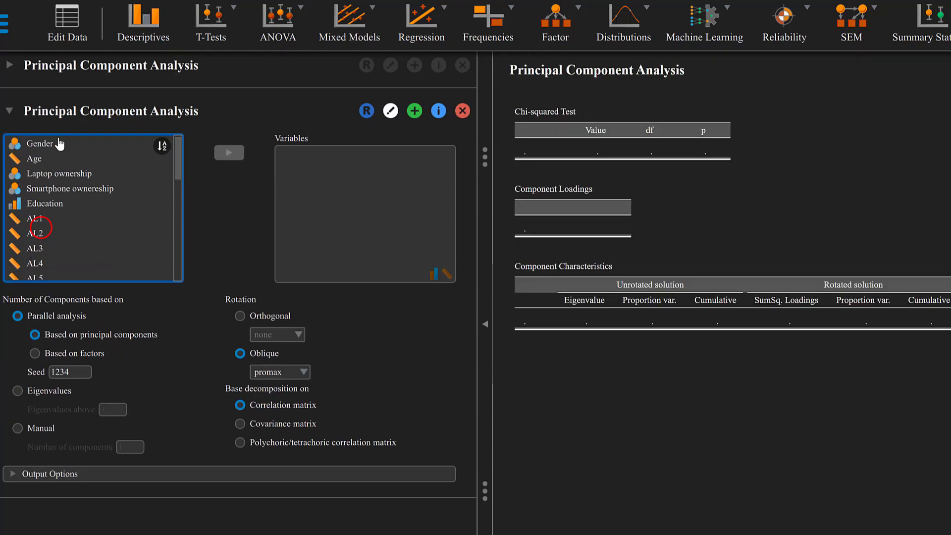
# Move items AL1–AL5 into the analysis Variables list
pyautogui.click(42, 227)
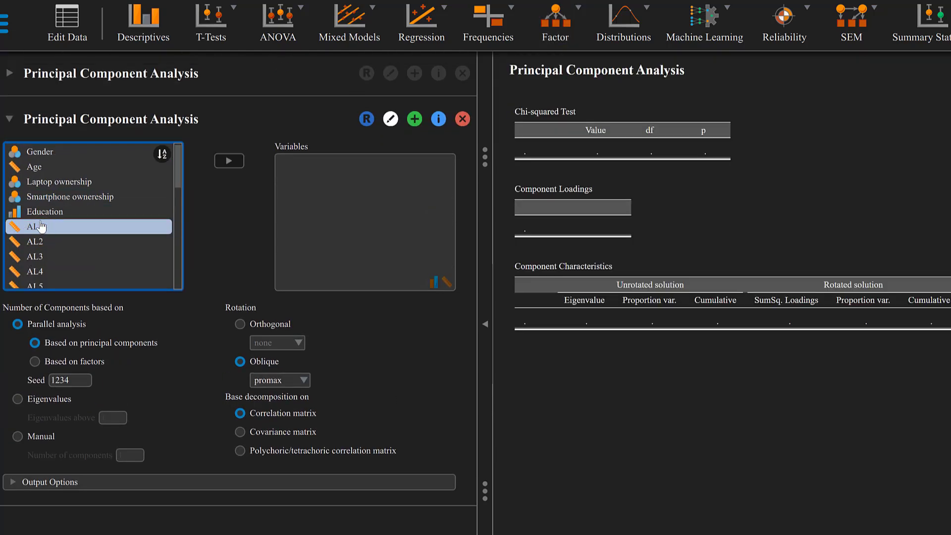
pyautogui.scroll(-2, 42, 227)
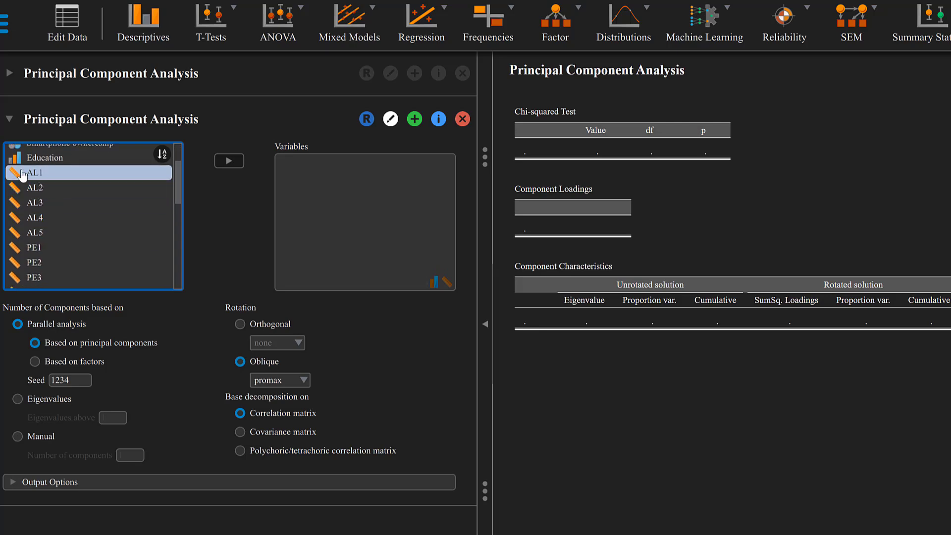
pyautogui.keyDown('ctrl'); pyautogui.click(44, 221); pyautogui.keyUp('ctrl')
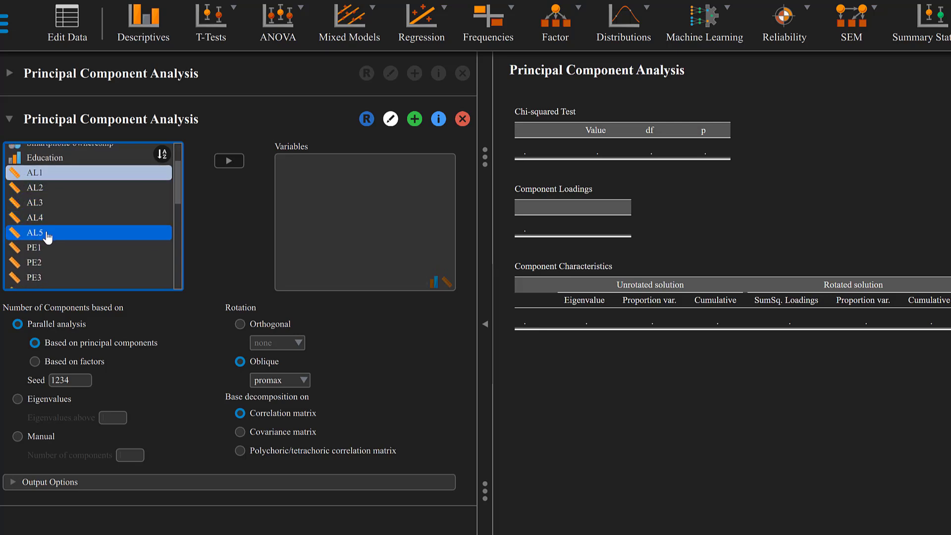
pyautogui.keyDown('shift'); pyautogui.click(41, 235); pyautogui.keyUp('shift')
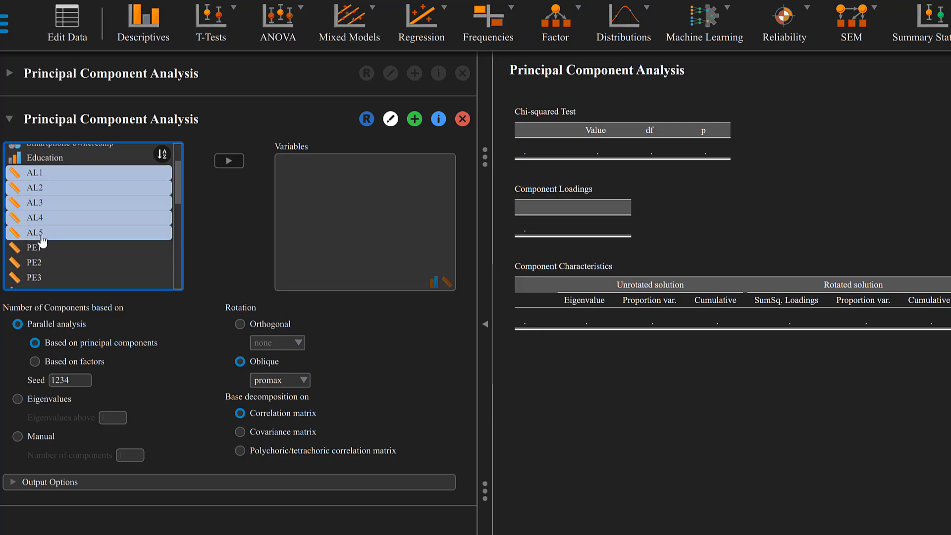
pyautogui.click(228, 161)
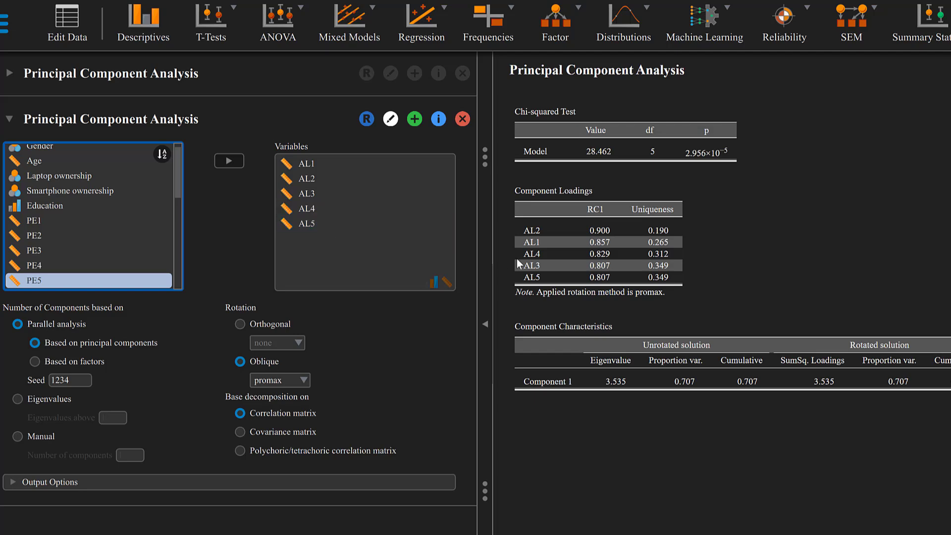
pyautogui.moveTo(585, 189)
# Base the component count on eigenvalues and add the PE, INT and AiA items to Variables
pyautogui.click(18, 400)
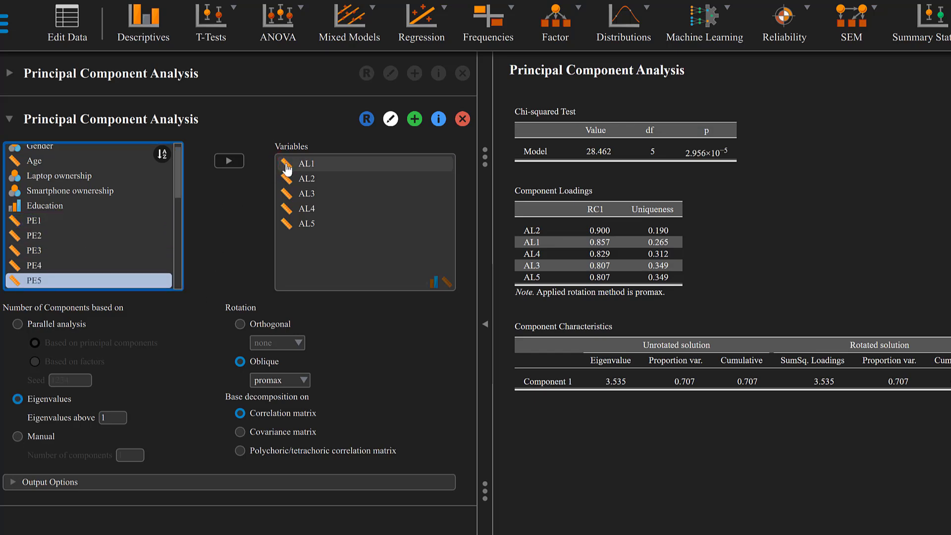
pyautogui.click(300, 224)
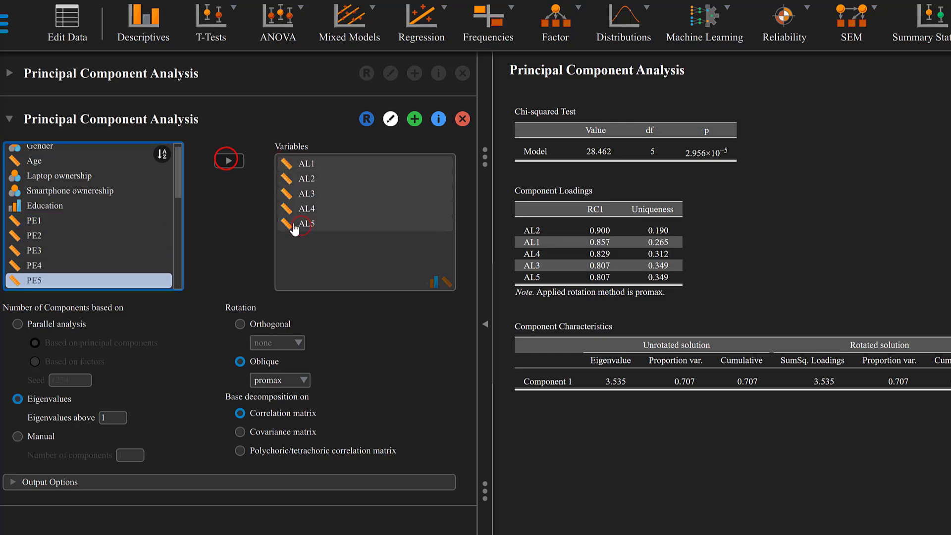
pyautogui.click(229, 161)
pyautogui.click(42, 223)
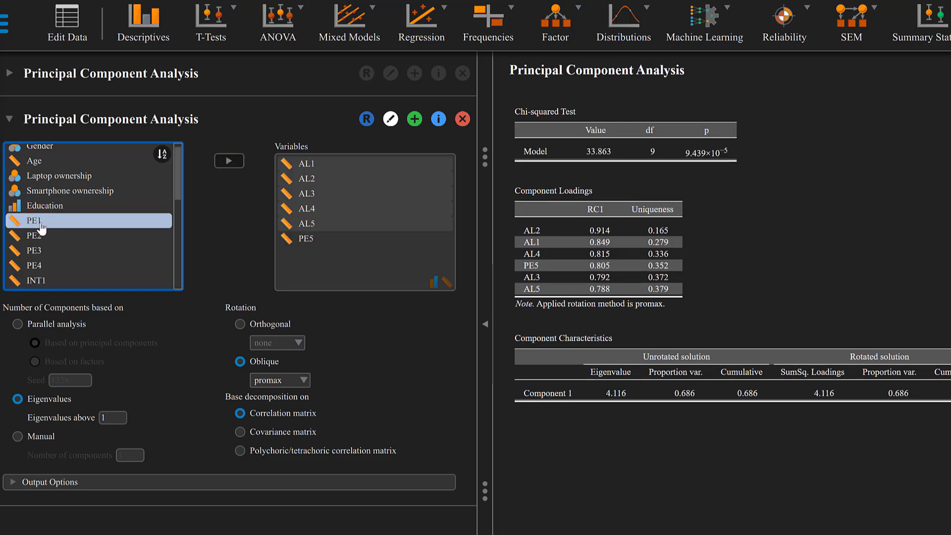
pyautogui.scroll(-4, 44, 225)
pyautogui.click(48, 238)
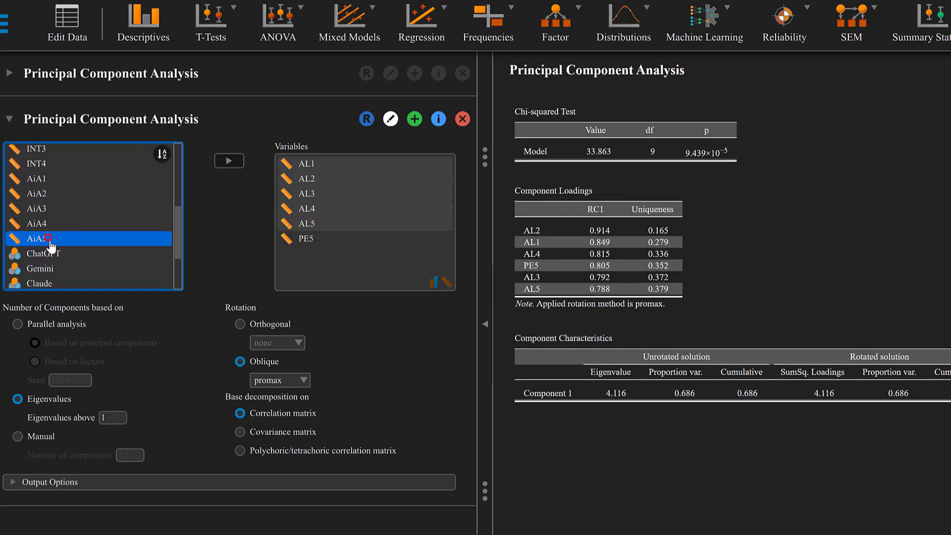
pyautogui.click(229, 158)
pyautogui.click(235, 159)
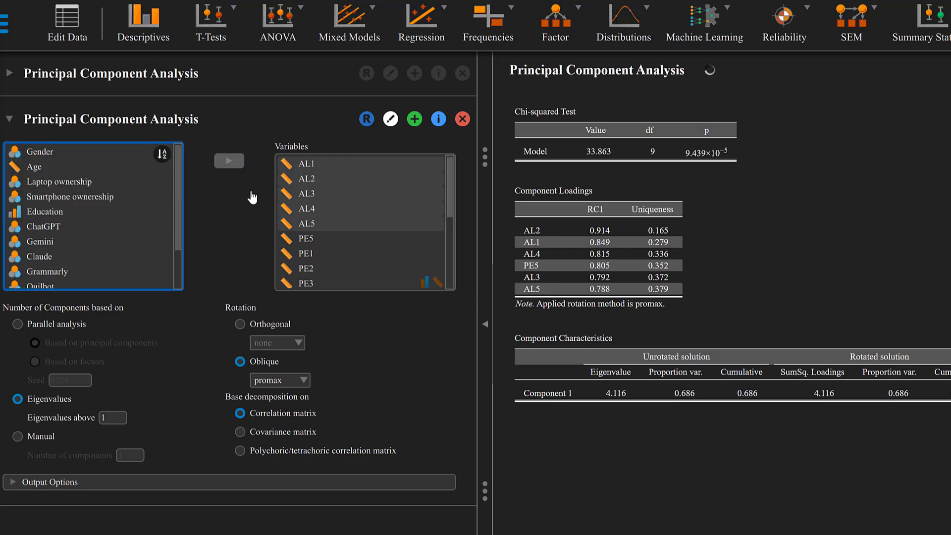
# Set the number of components manually to 4
pyautogui.click(15, 436)
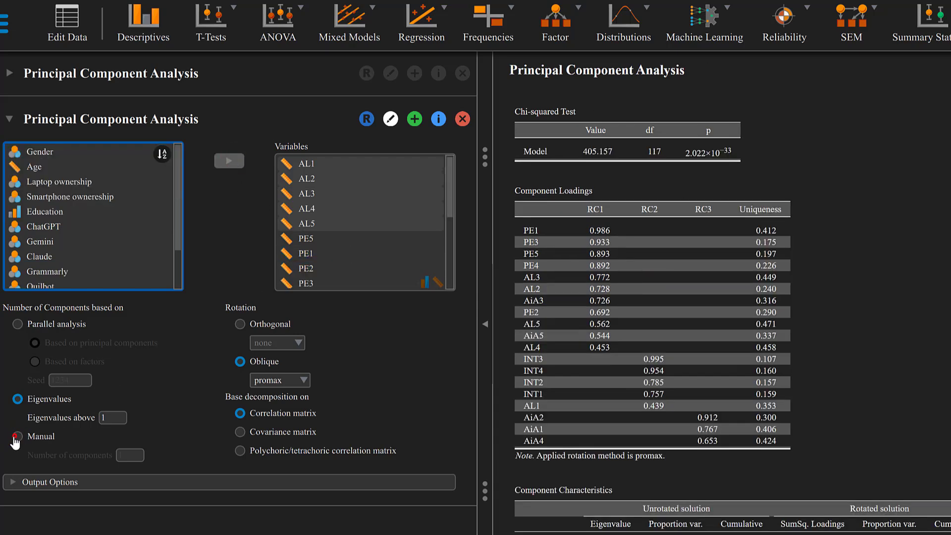
pyautogui.click(127, 454)
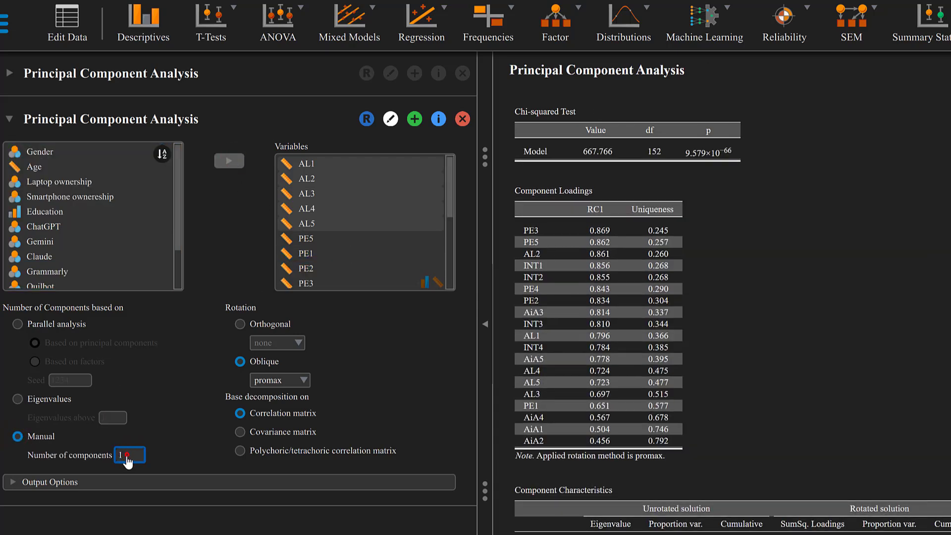
pyautogui.moveTo(127, 454); pyautogui.dragTo(115, 455)
pyautogui.write('4')
pyautogui.click(171, 422)
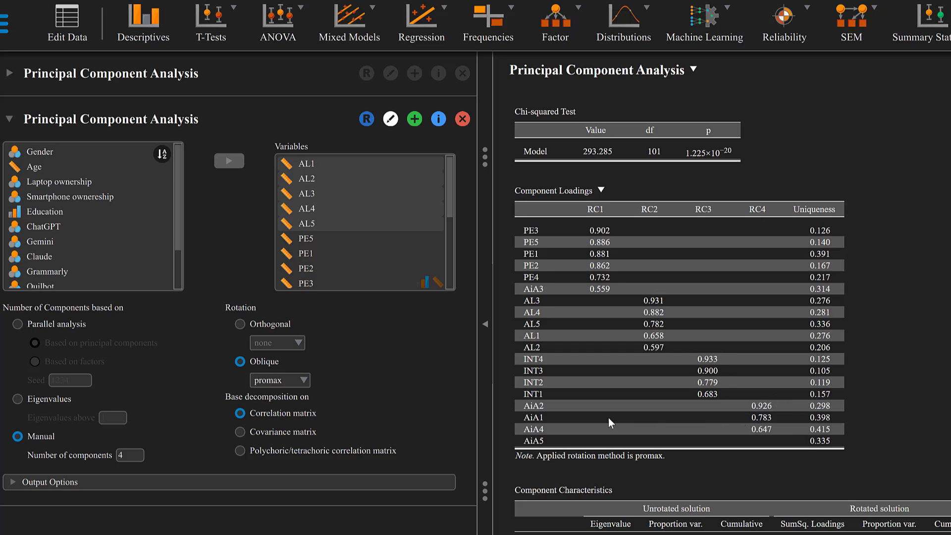
# Try an orthogonal varimax rotation, then return to the oblique promax rotation
pyautogui.click(239, 324)
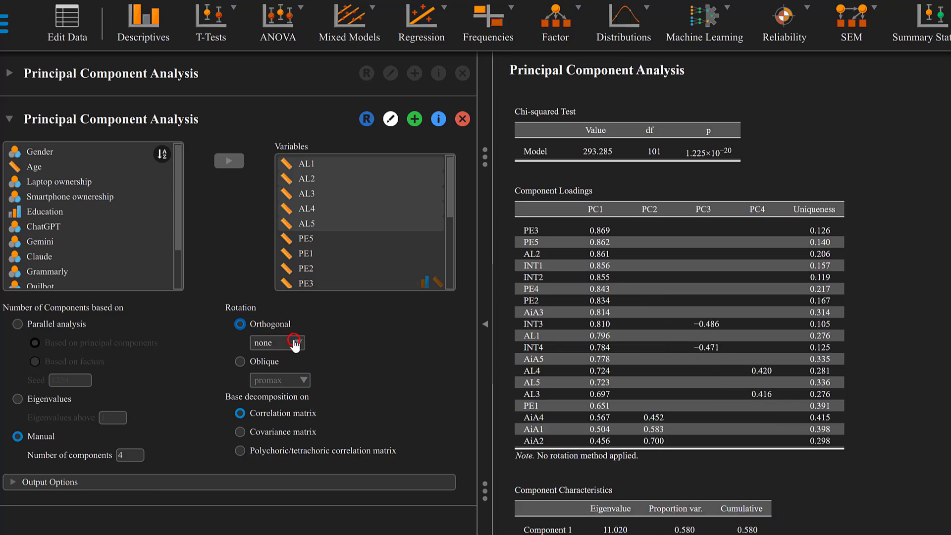
pyautogui.click(296, 343)
pyautogui.click(267, 372)
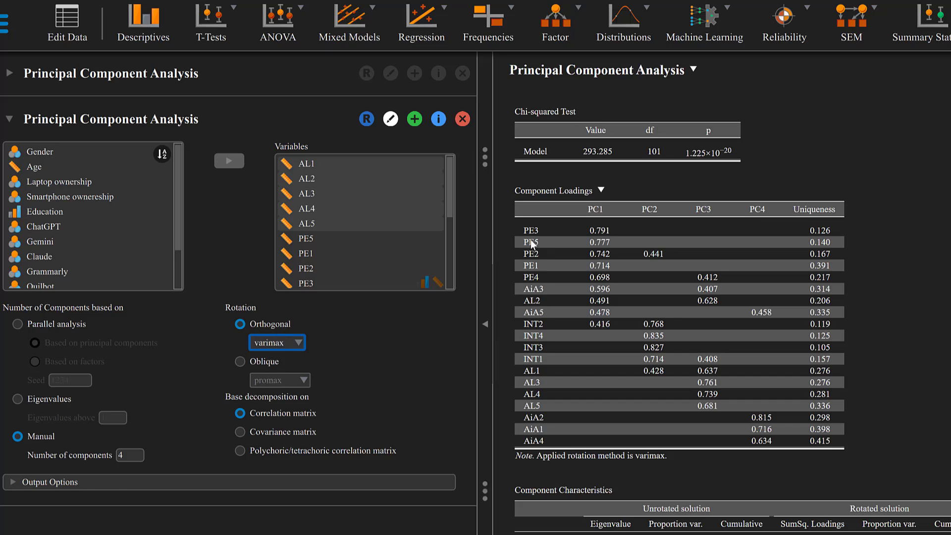
pyautogui.click(242, 362)
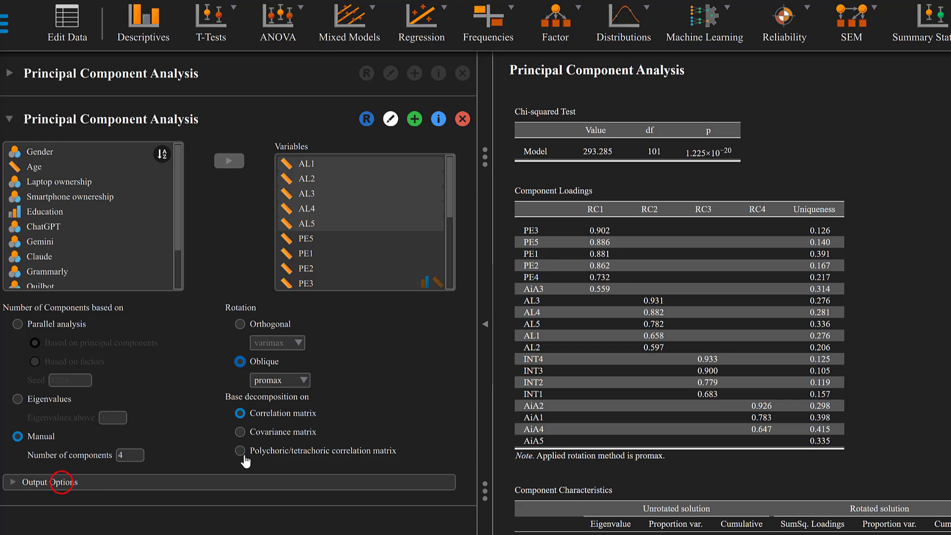
# In Output Options, adjust the loadings display cutoff slider to about 0.4
pyautogui.click(61, 481)
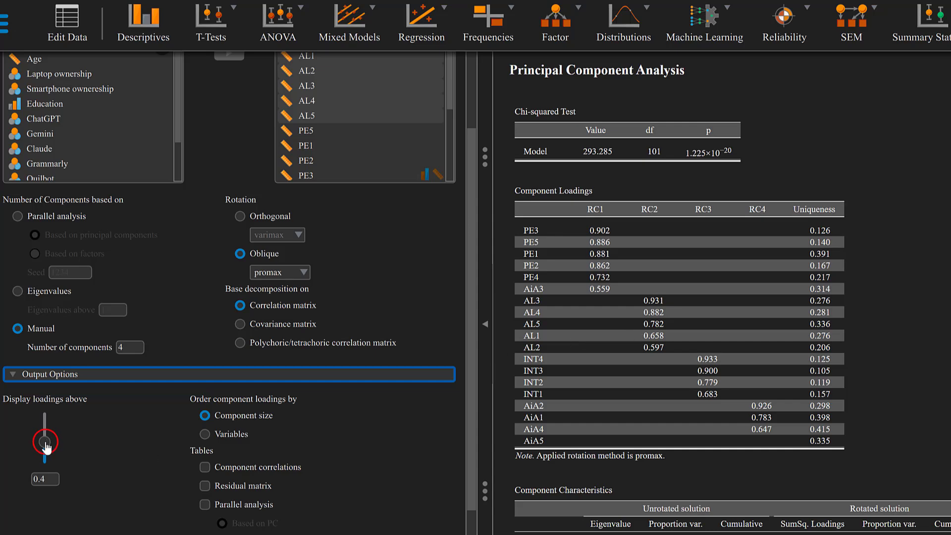
pyautogui.moveTo(46, 447); pyautogui.dragTo(44, 445)
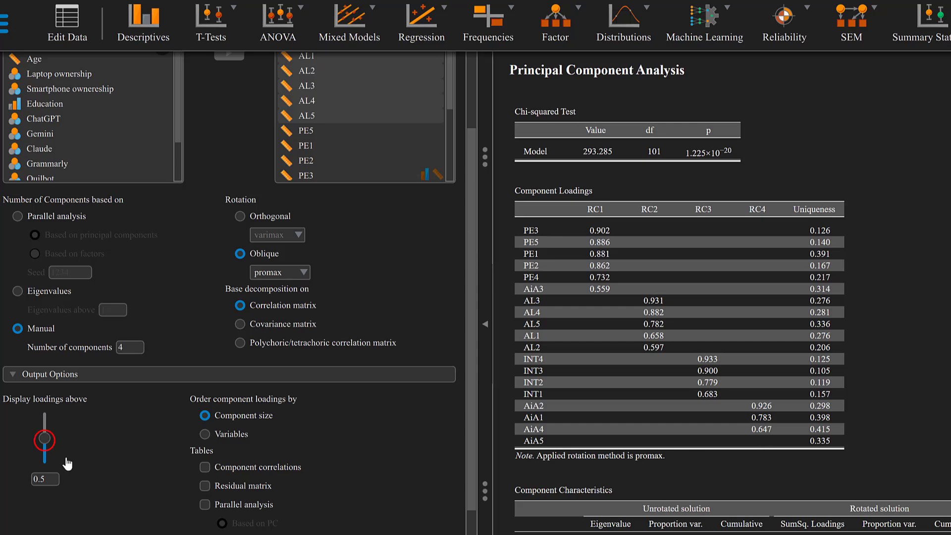
pyautogui.moveTo(44, 438); pyautogui.dragTo(45, 463)
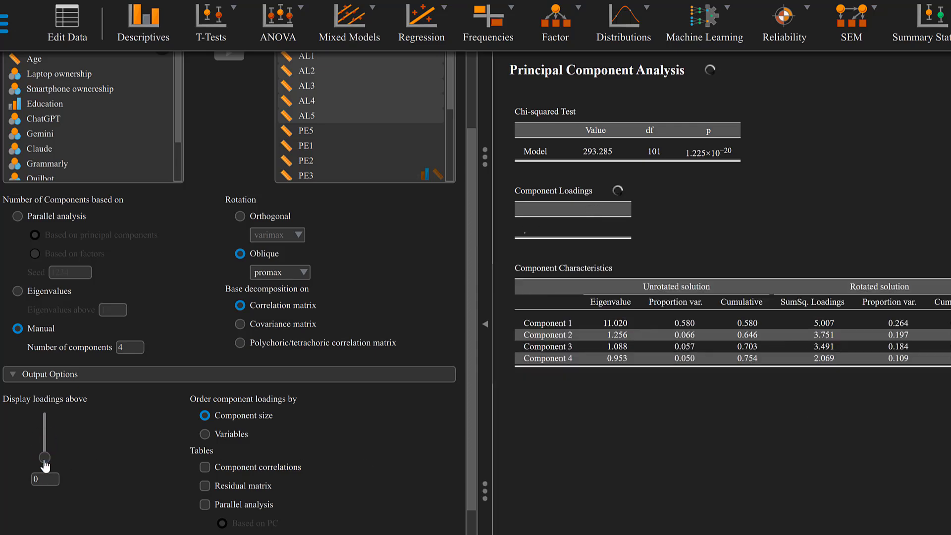
pyautogui.click(44, 460)
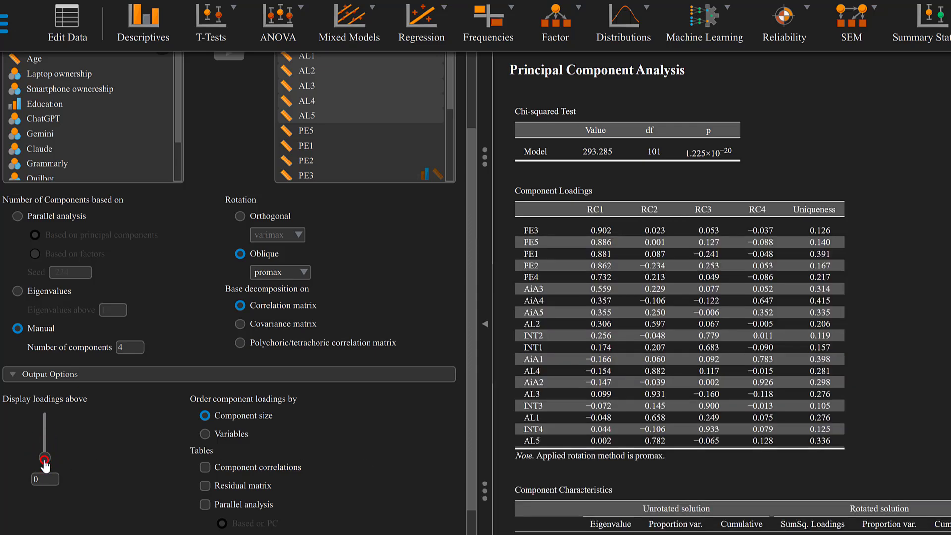
pyautogui.moveTo(44, 460); pyautogui.dragTo(45, 442)
pyautogui.doubleClick(47, 478)
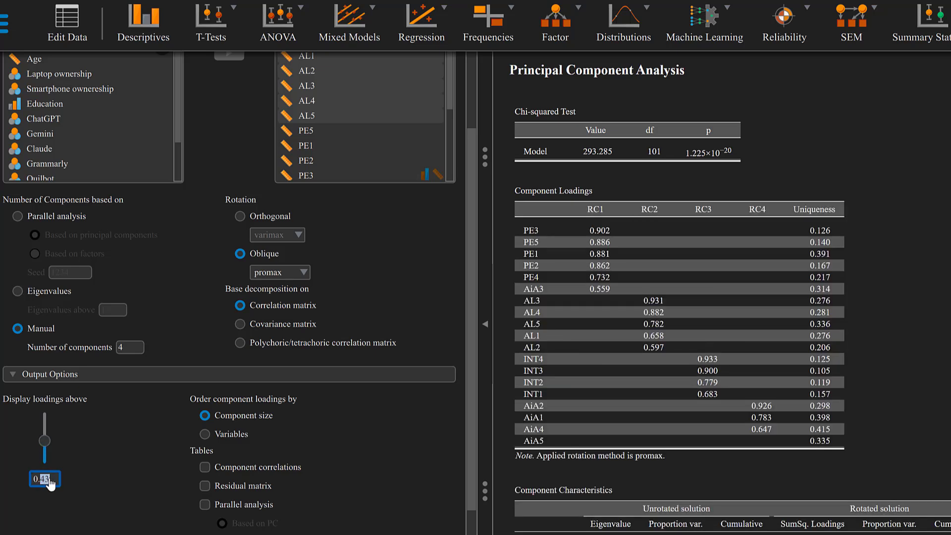
# Set the loading cutoff to 0.4; add component correlations, residual matrix, parallel analysis and path diagram
pyautogui.write('40')
pyautogui.click(210, 467)
pyautogui.click(204, 467)
pyautogui.click(203, 487)
pyautogui.click(205, 504)
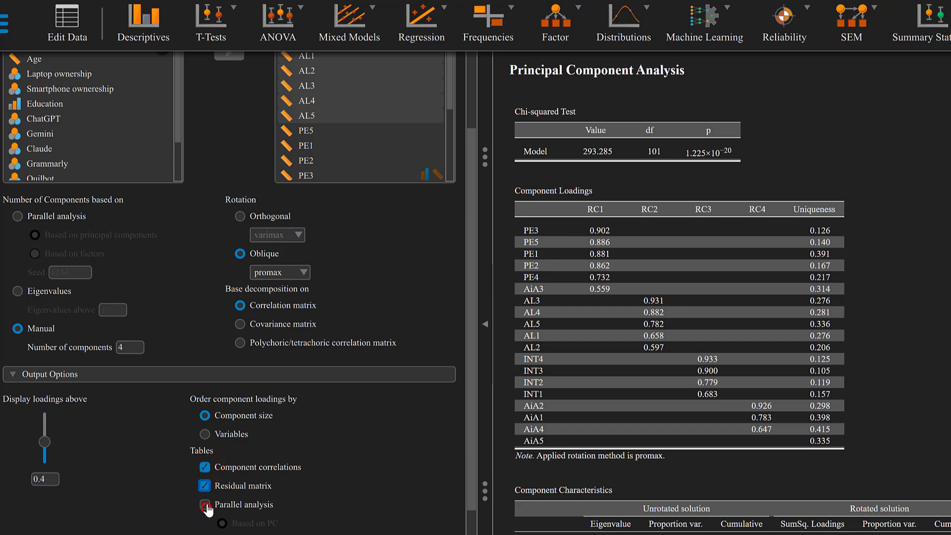
pyautogui.scroll(-4, 297, 515)
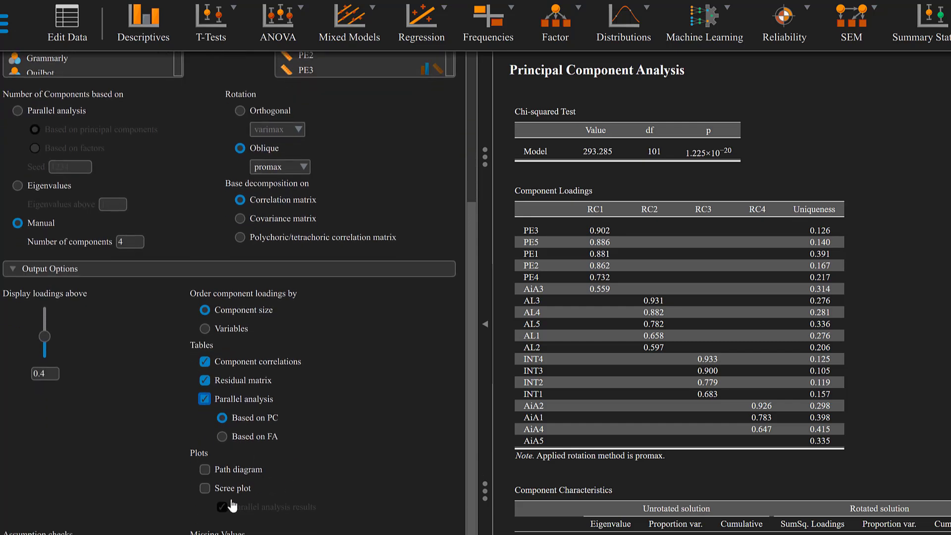
pyautogui.click(206, 454)
# Add the scree plot and the KMO test to the output
pyautogui.click(204, 472)
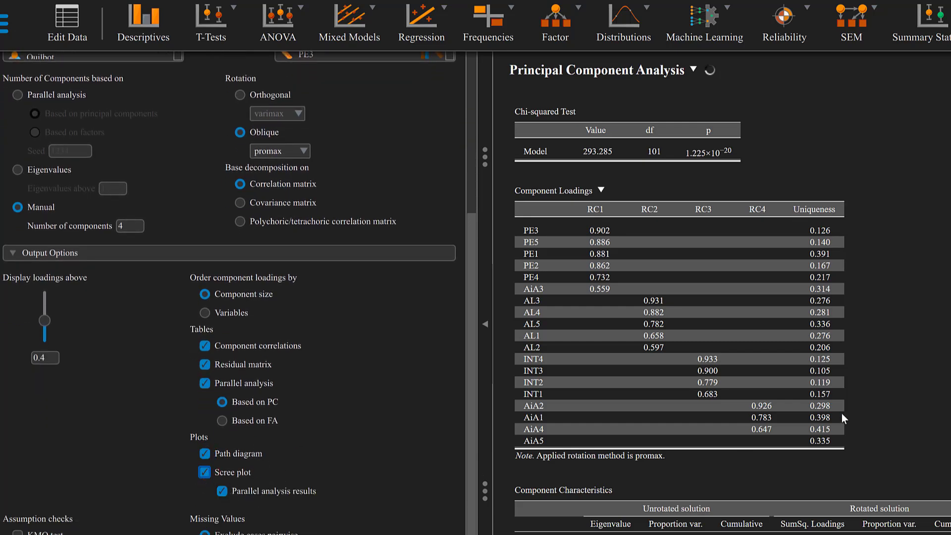
pyautogui.scroll(-7, 842, 418)
pyautogui.scroll(-15, 721, 421)
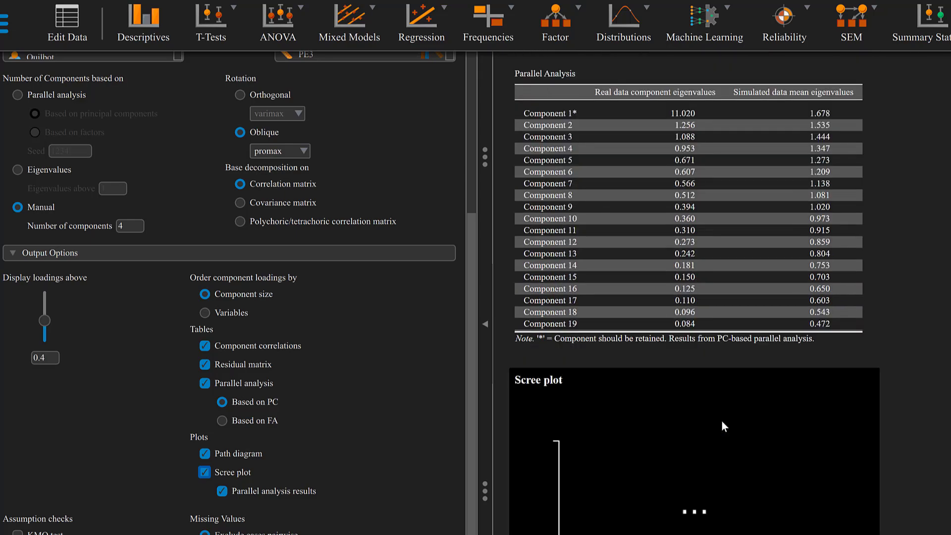
pyautogui.scroll(-2, 643, 394)
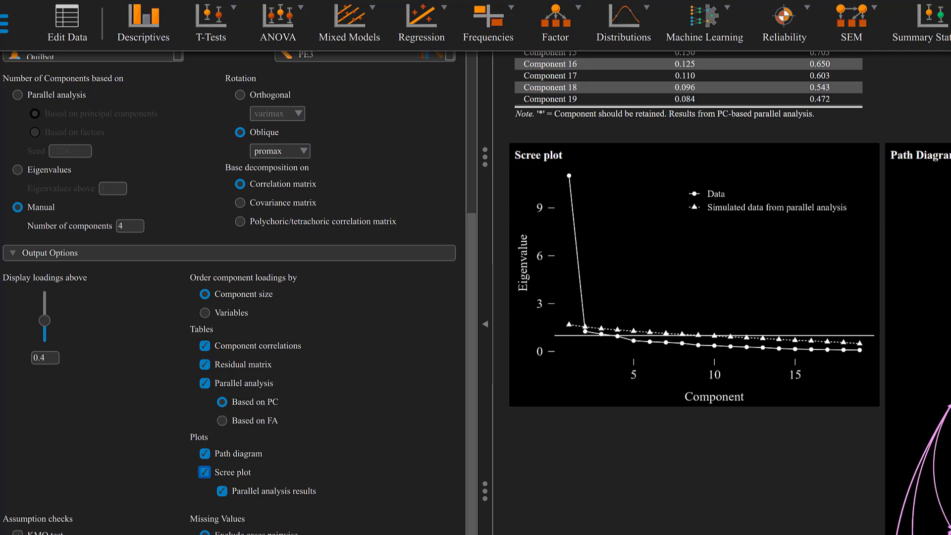
pyautogui.click(18, 533)
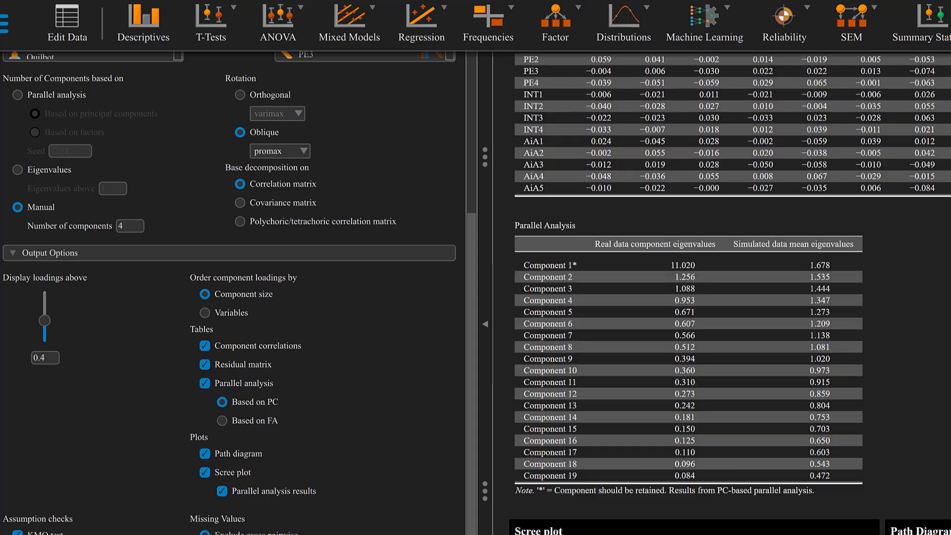
# Review the results and copy the path diagram to the clipboard
pyautogui.scroll(-10, 659, 502)
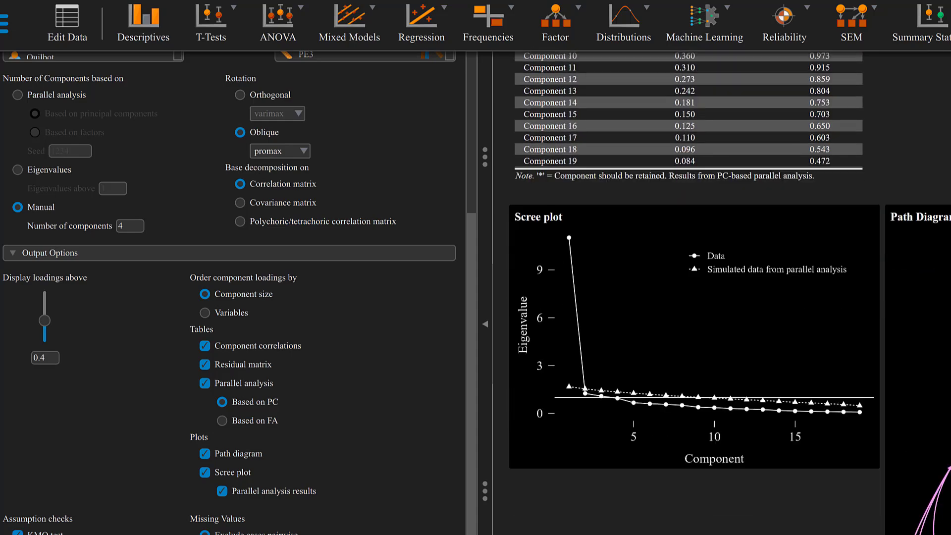
pyautogui.scroll(-4, 909, 488)
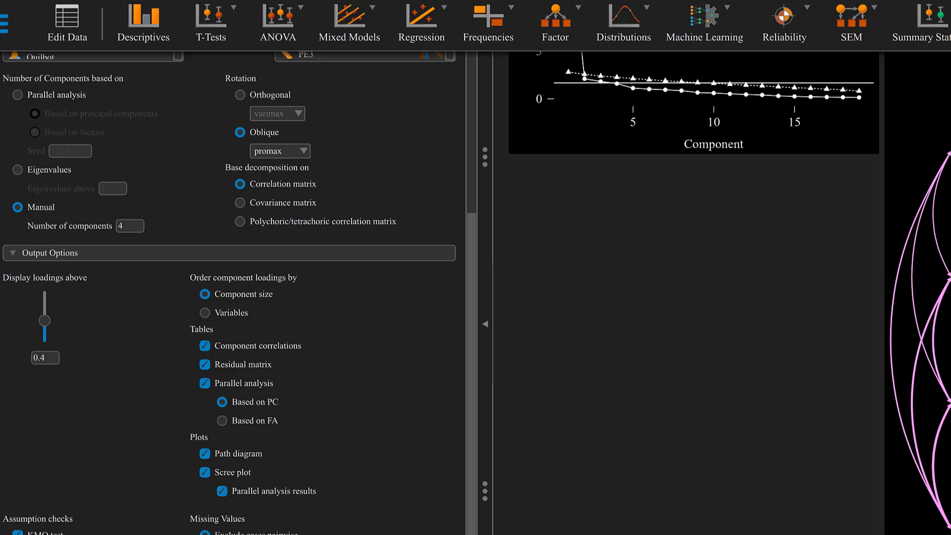
pyautogui.hscroll(7, 811, 334)
pyautogui.scroll(5, 811, 334)
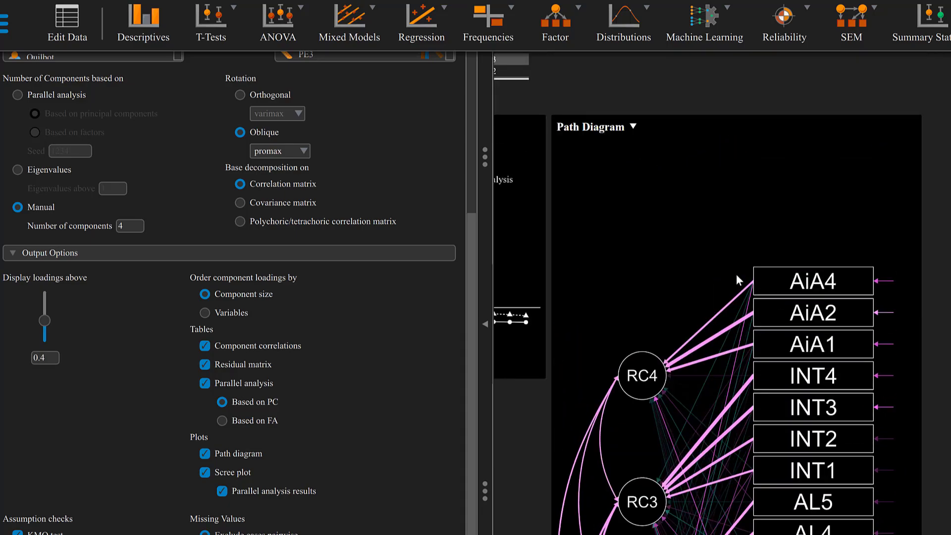
pyautogui.scroll(-5, 836, 446)
pyautogui.scroll(-4, 836, 452)
pyautogui.hscroll(-4, 684, 257)
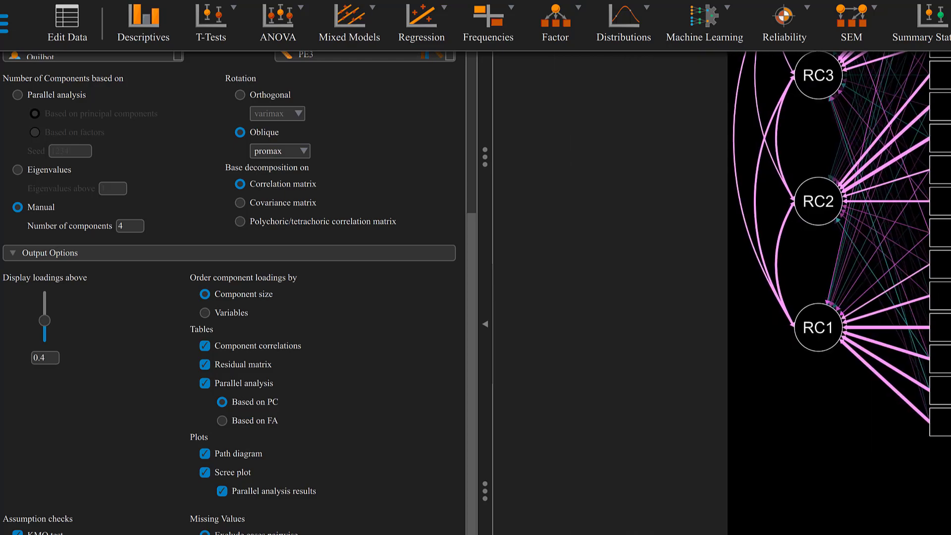
pyautogui.hscroll(4, 685, 257)
pyautogui.scroll(5, 685, 257)
pyautogui.scroll(4, 685, 257)
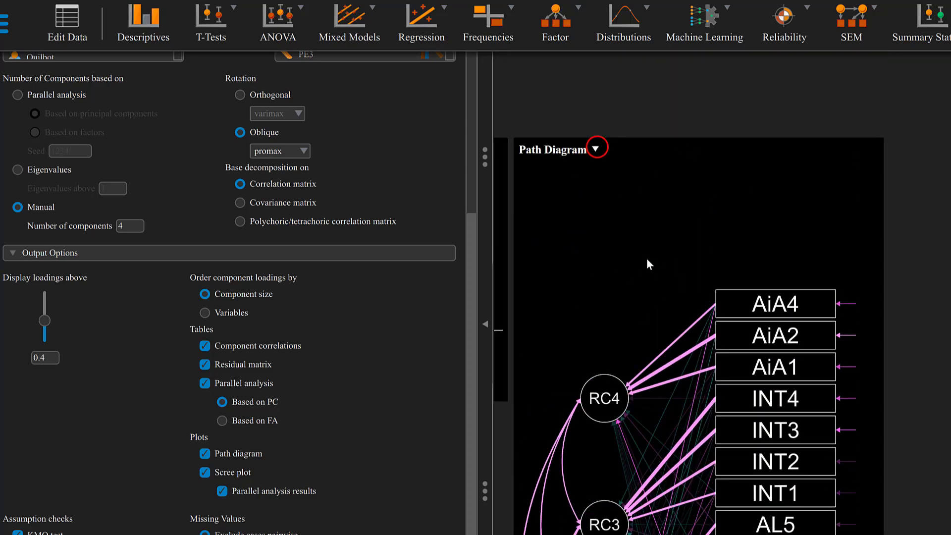
pyautogui.click(595, 149)
pyautogui.click(627, 169)
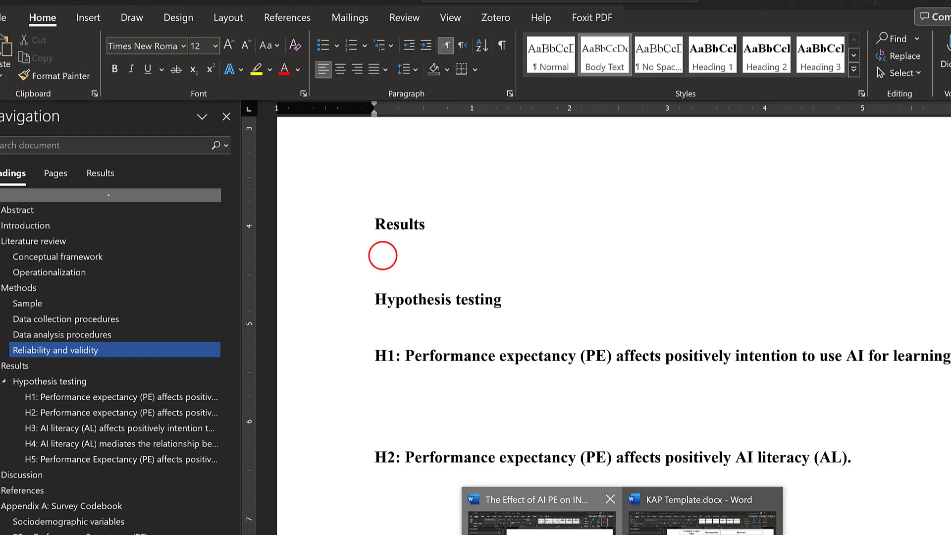
# In the Word report, place the cursor on the empty line above the Results heading
pyautogui.click(550, 520)
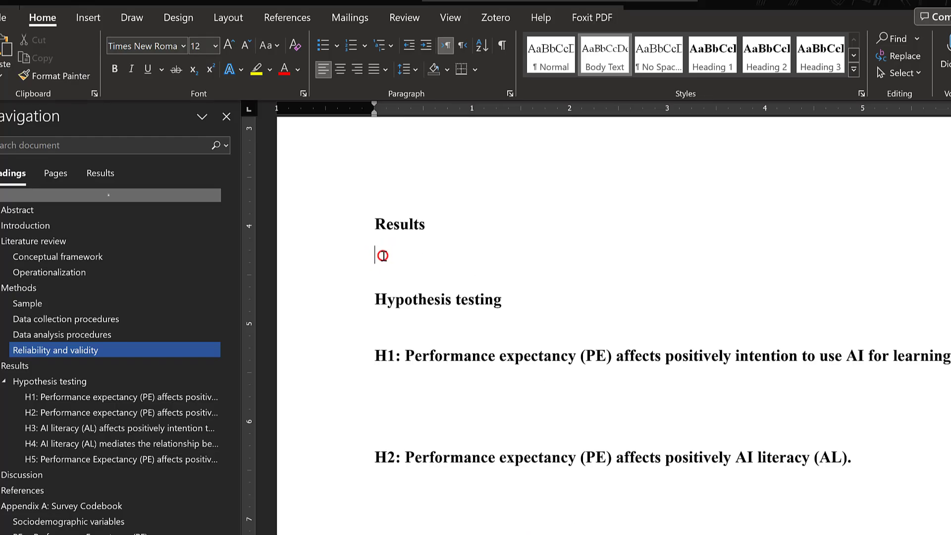
pyautogui.click(23, 366)
pyautogui.click(35, 350)
pyautogui.click(22, 366)
pyautogui.scroll(5, 499, 235)
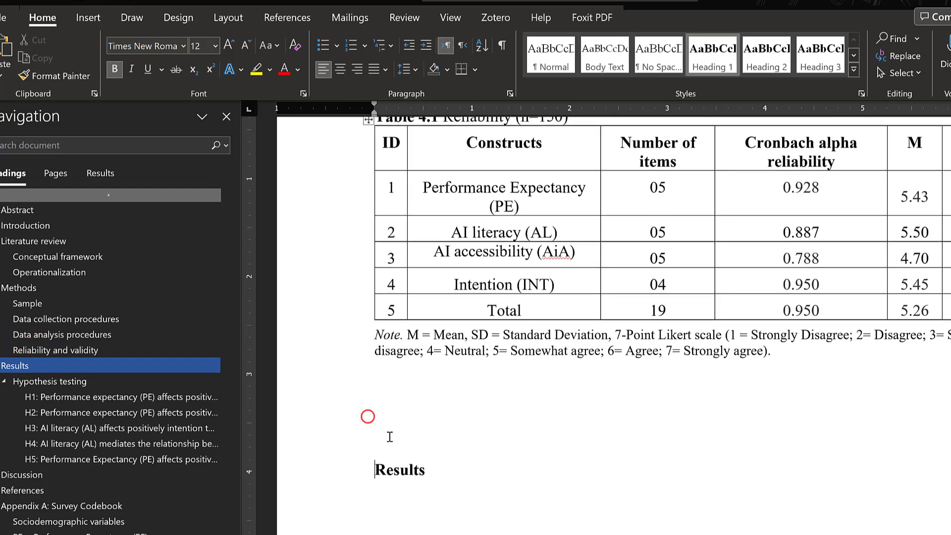
pyautogui.click(408, 438)
# Paste the path diagram with its heading, then delete the picture, keeping the Path Diagram heading
pyautogui.hotkey('ctrl', 'v')
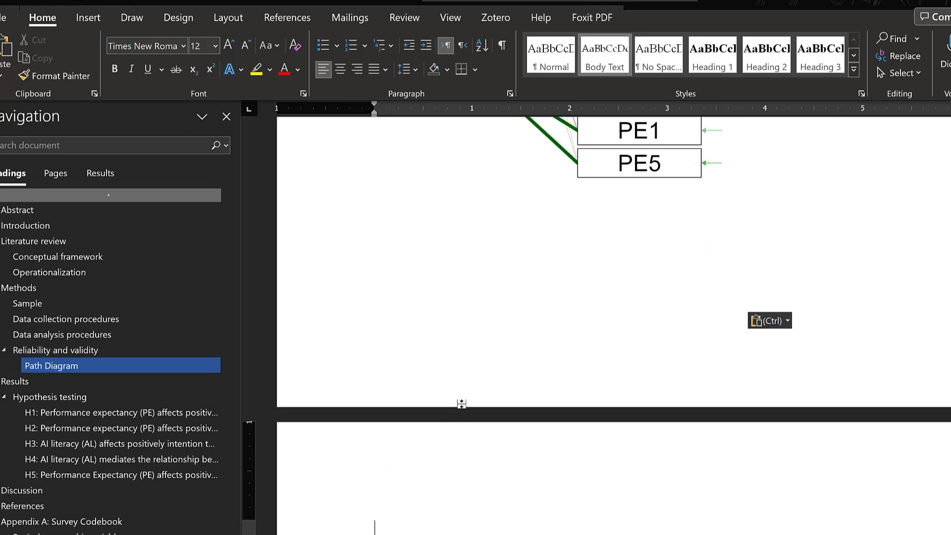
pyautogui.scroll(10, 646, 248)
pyautogui.scroll(2, 654, 322)
pyautogui.click(642, 372)
pyautogui.press('Delete')
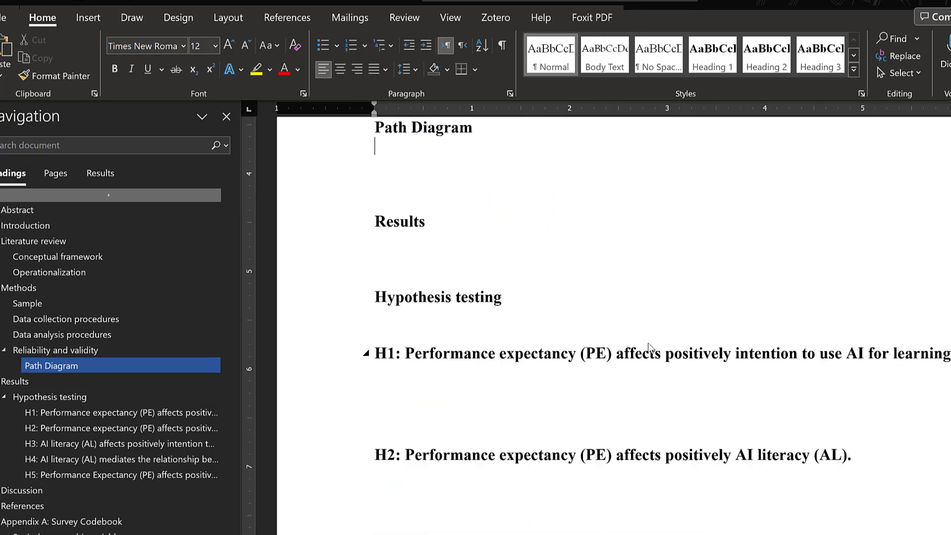
pyautogui.scroll(2, 492, 263)
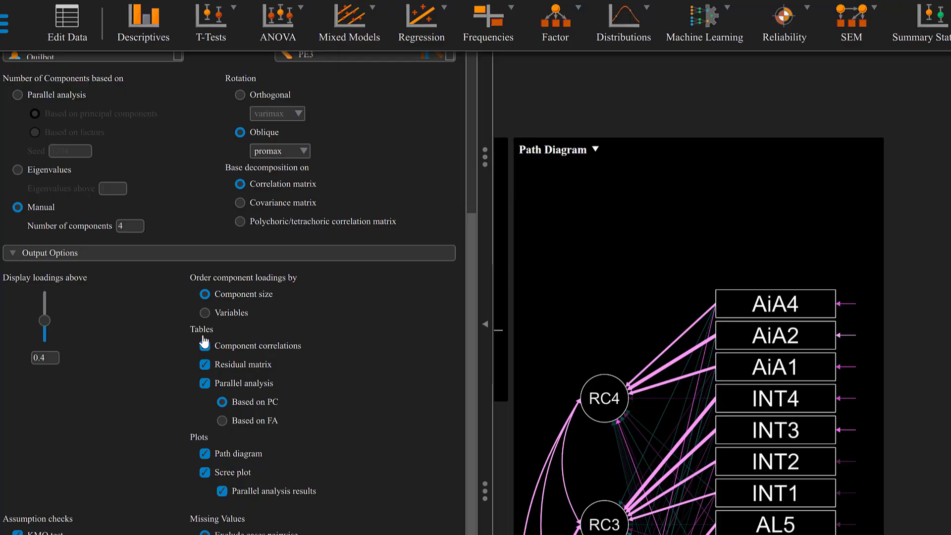
# Scroll through the KMO, Bartlett's, chi-squared and component loadings tables to the component characteristics
pyautogui.scroll(5, 200, 333)
pyautogui.scroll(5, 691, 142)
pyautogui.scroll(5, 690, 147)
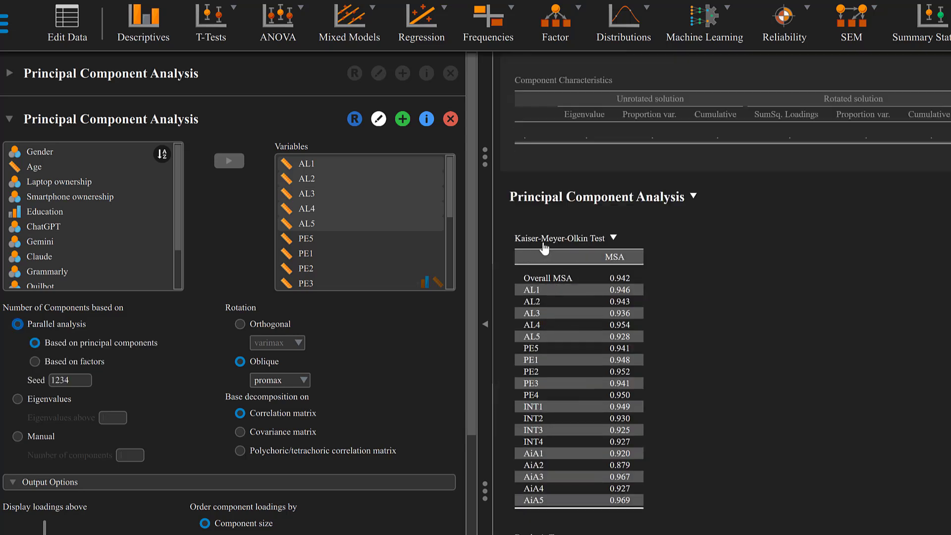
pyautogui.scroll(-4, 601, 249)
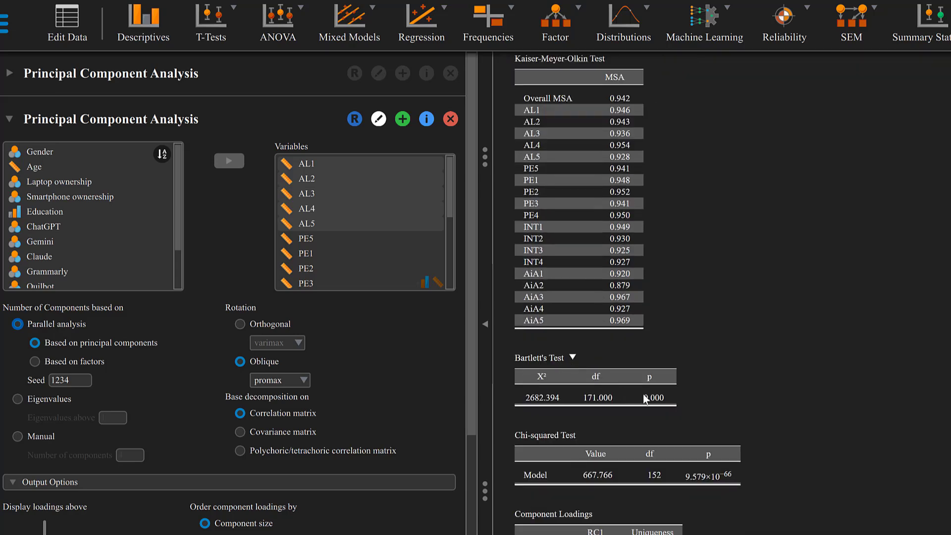
pyautogui.scroll(-2, 628, 408)
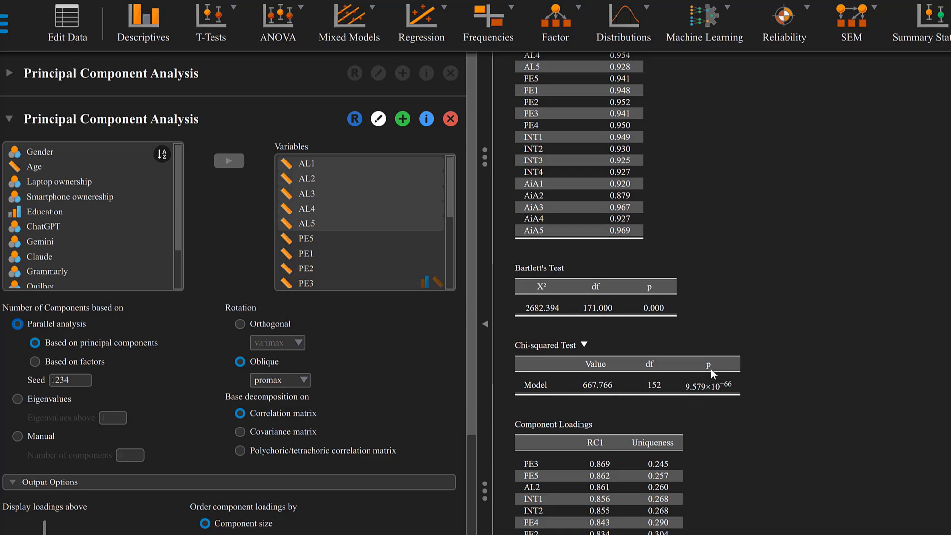
pyautogui.scroll(-3, 692, 388)
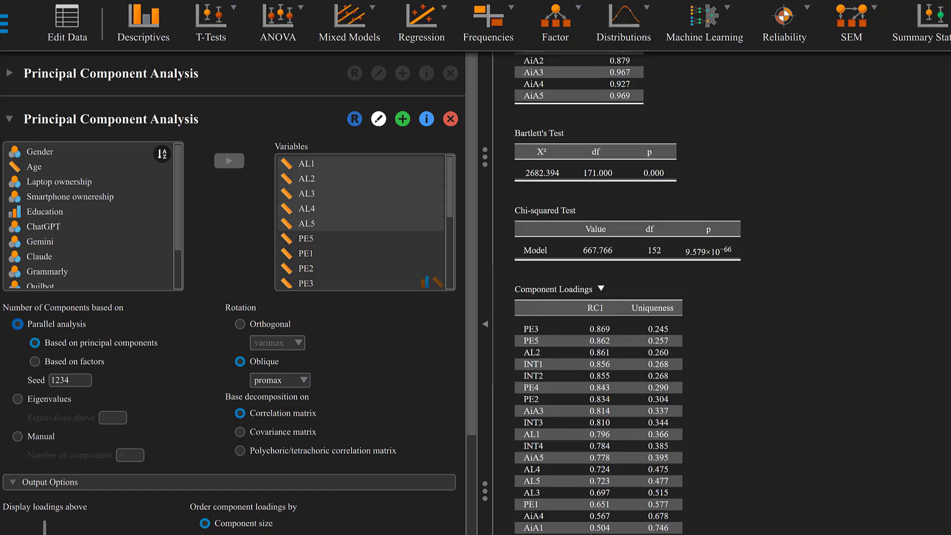
pyautogui.scroll(-1, 539, 436)
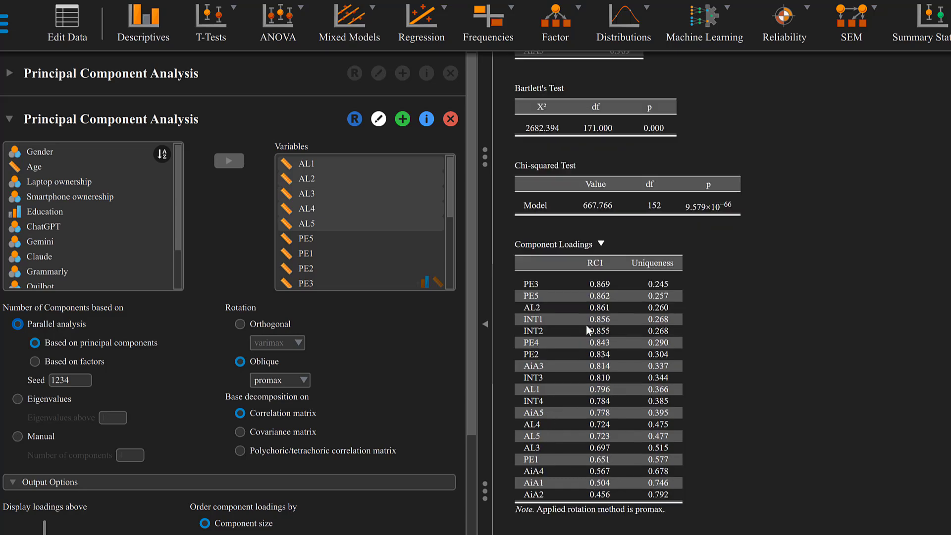
pyautogui.scroll(-4, 589, 346)
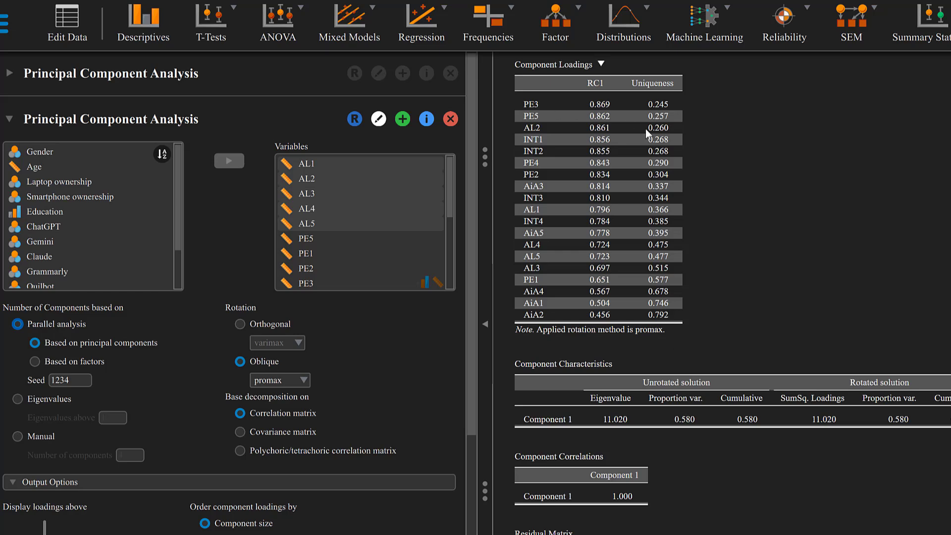
# Scroll past the residual matrix to the parallel analysis table (Component 1 eigenvalue 11.020)
pyautogui.scroll(-2, 624, 356)
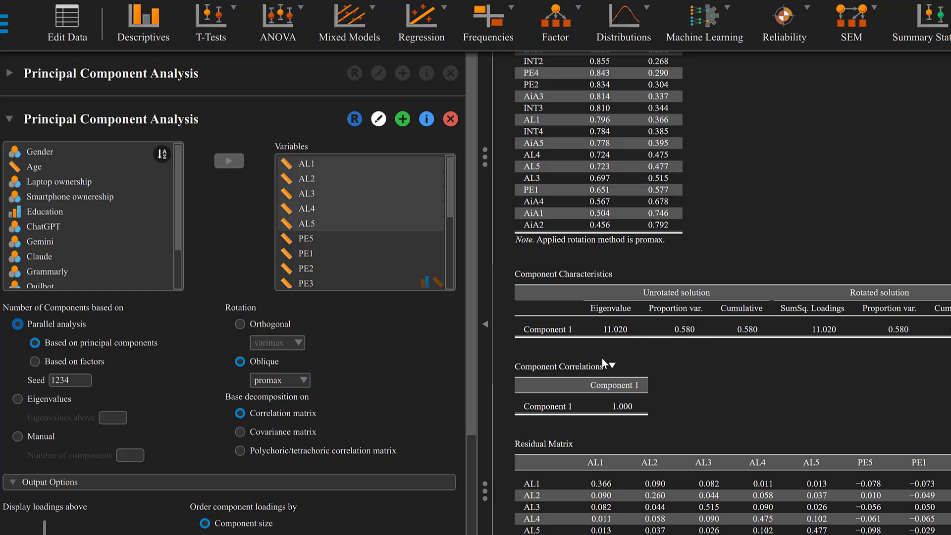
pyautogui.scroll(-1, 601, 358)
pyautogui.scroll(-3, 542, 363)
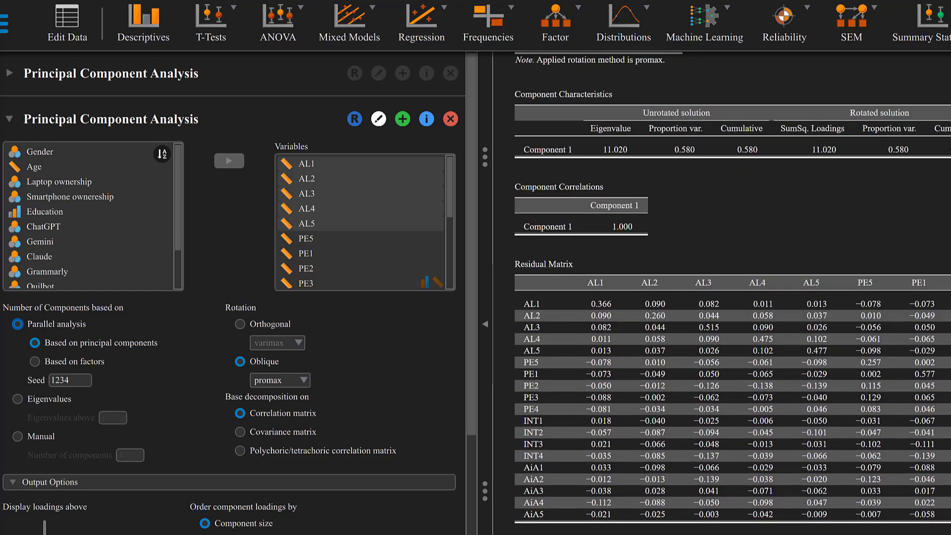
pyautogui.hscroll(3, 722, 288)
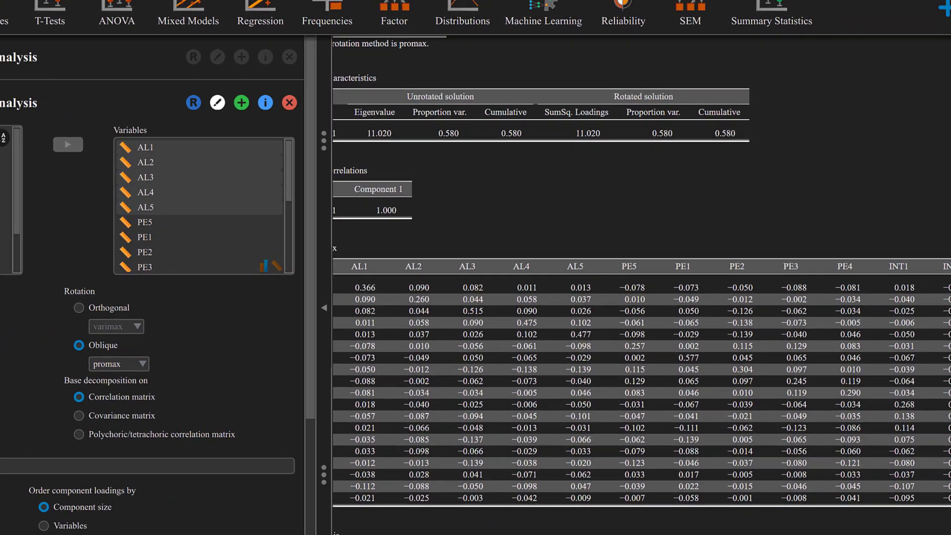
pyautogui.hscroll(-3, 571, 404)
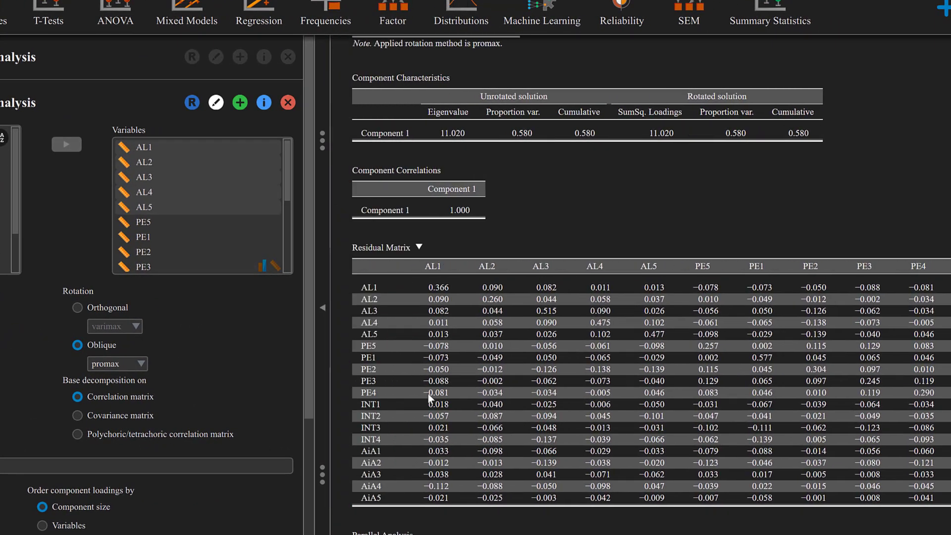
pyautogui.scroll(-5, 409, 392)
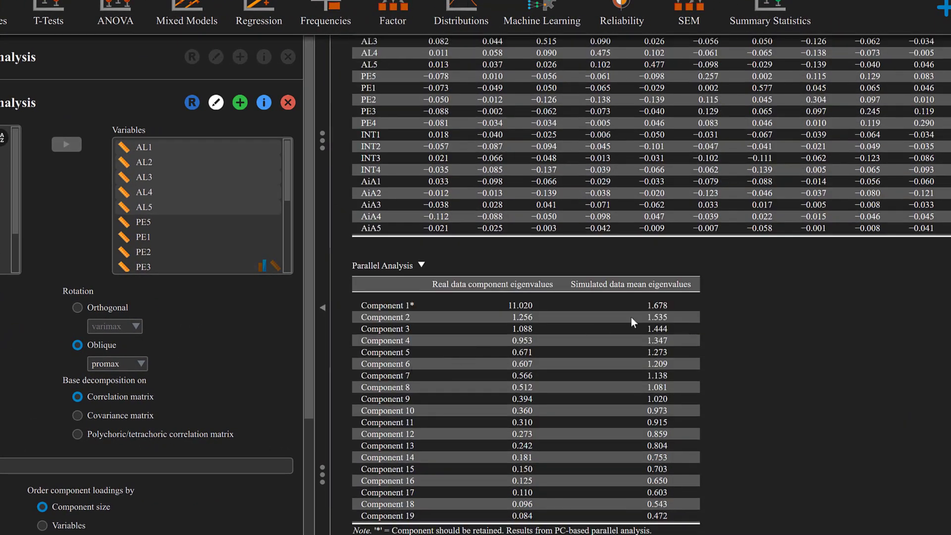
# Scroll past the Parallel Analysis table to check the scree plot and RC1 path diagram
pyautogui.scroll(-6, 447, 307)
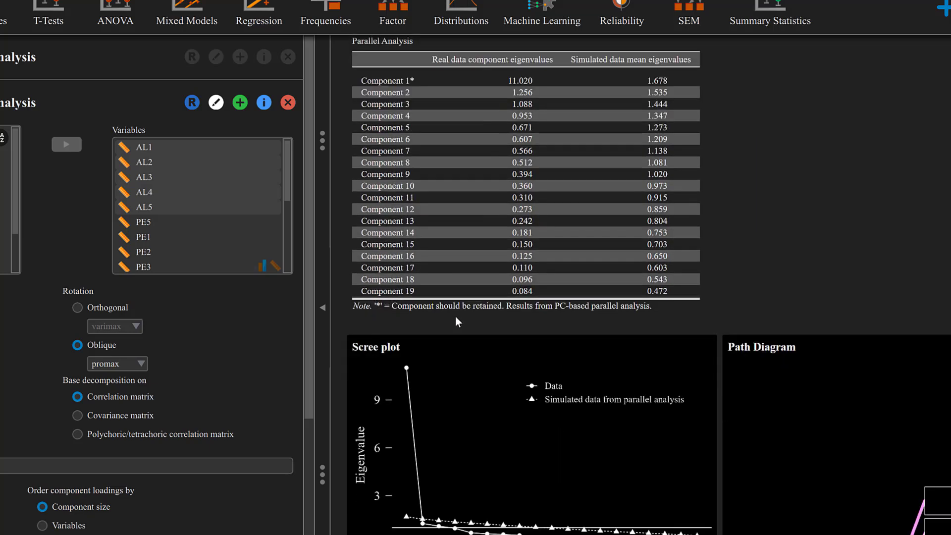
pyautogui.scroll(-2, 475, 330)
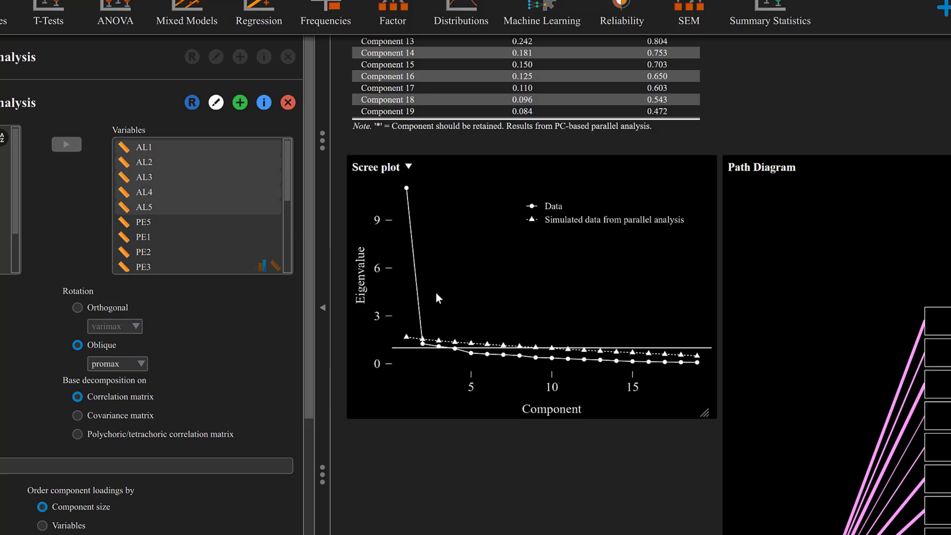
pyautogui.scroll(-2, 469, 368)
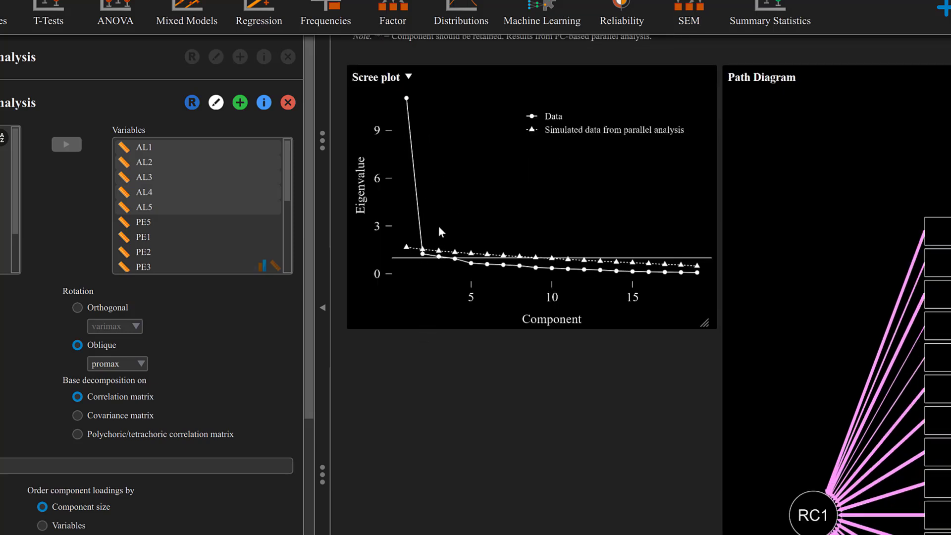
pyautogui.scroll(-1, 438, 228)
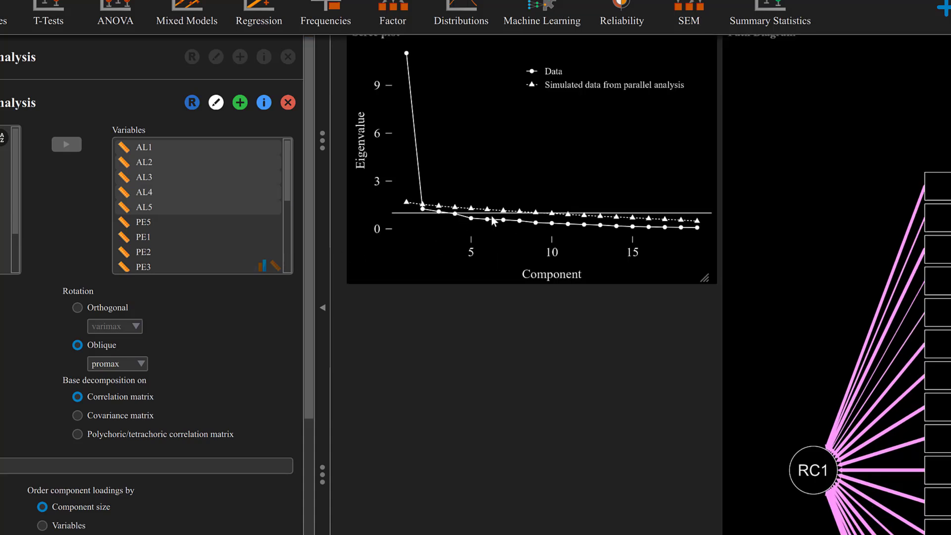
pyautogui.scroll(-5, 491, 215)
pyautogui.scroll(-3, 497, 233)
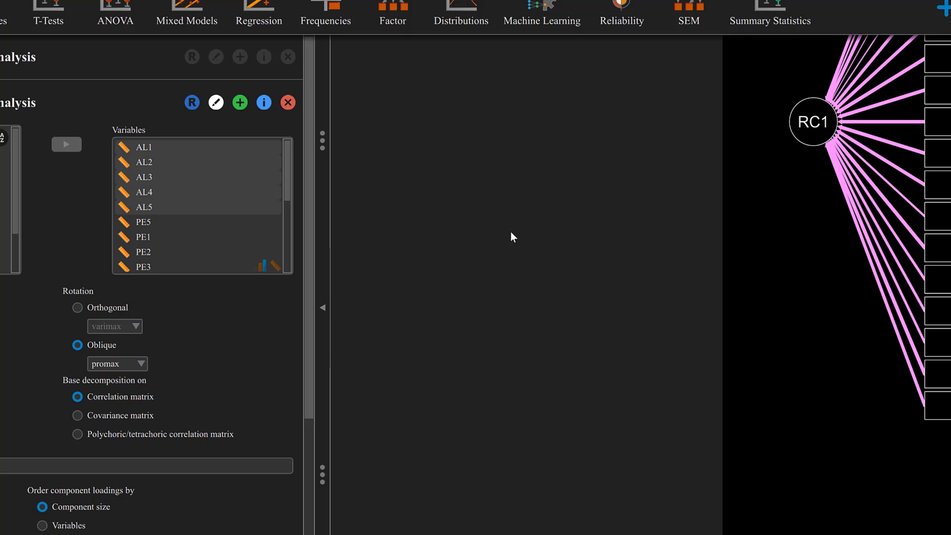
# Scroll back up to the Results header and the KMO (0.942) and Bartlett's test tables
pyautogui.scroll(18, 512, 234)
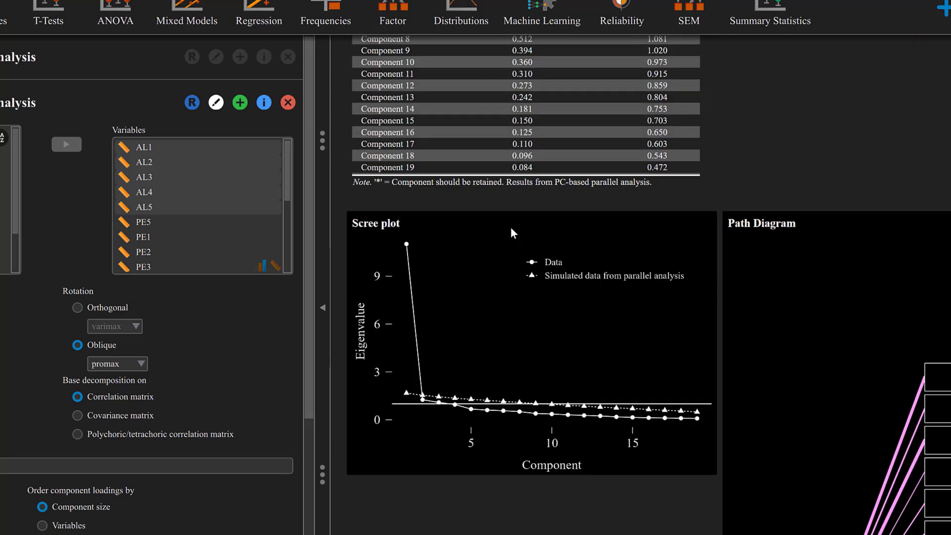
pyautogui.scroll(20, 512, 233)
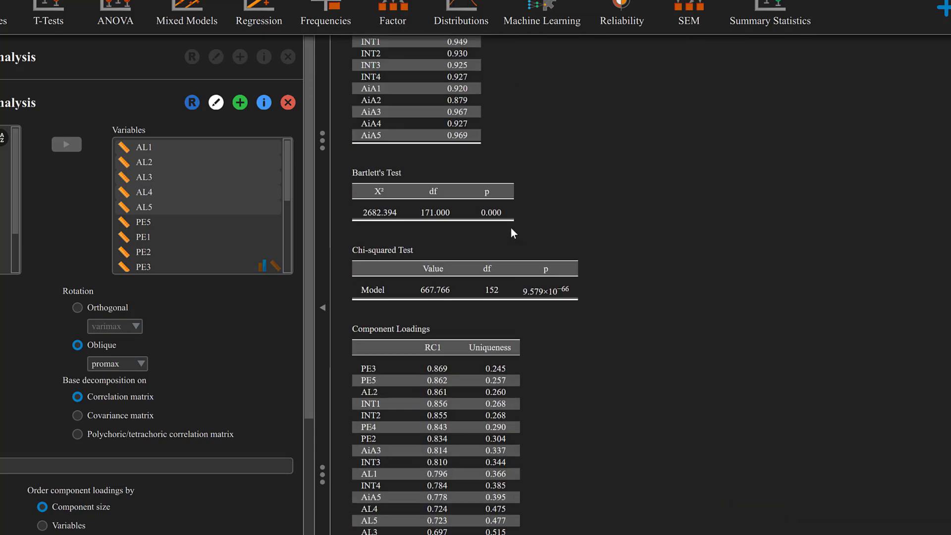
pyautogui.scroll(5, 512, 232)
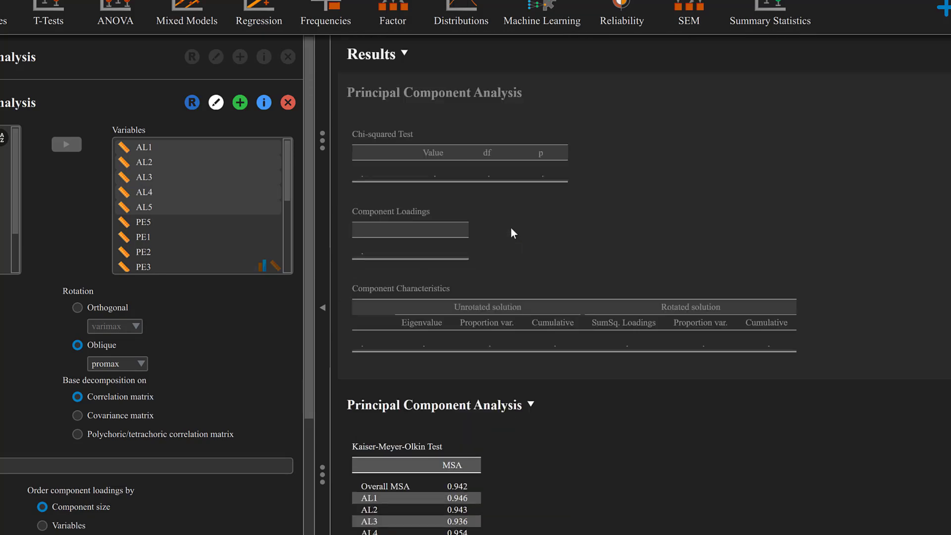